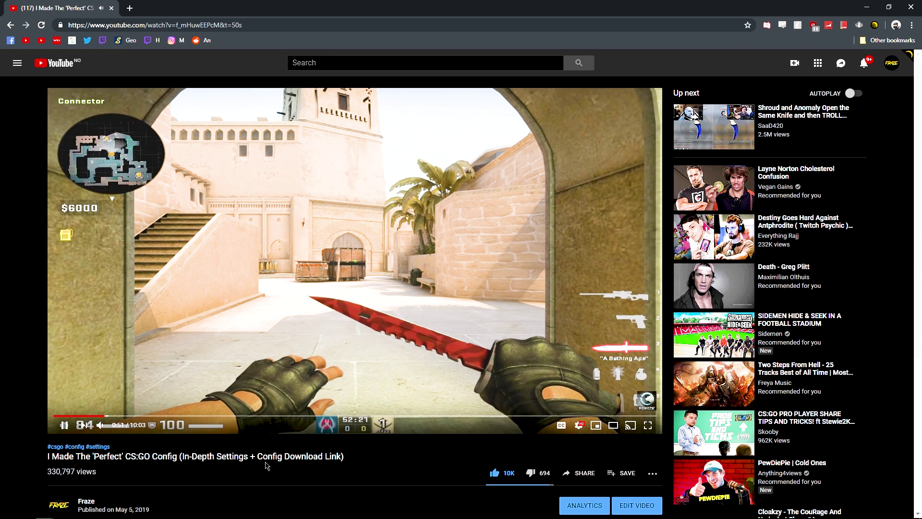
{"action": "scroll", "coordinate": [919, 102], "scroll_direction": "down", "scroll_amount": 3}
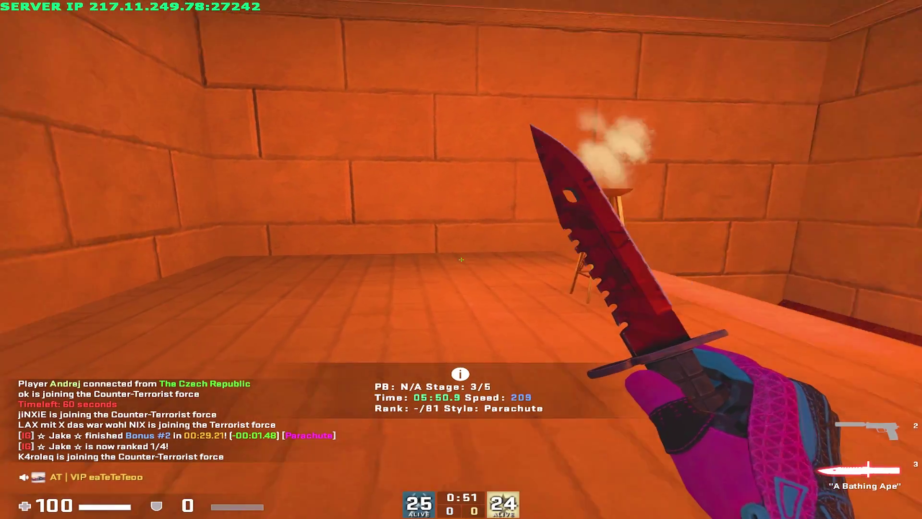
{"action": "key", "text": "w"}
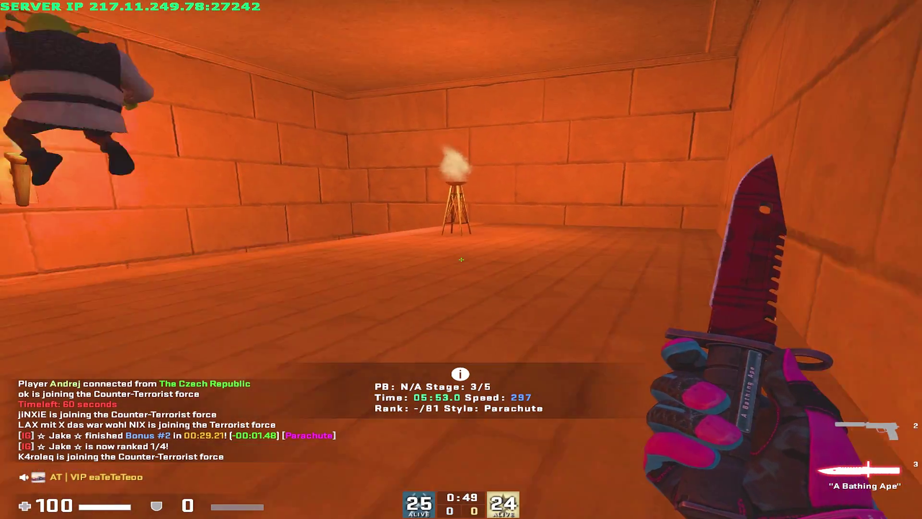
{"action": "key", "text": "f"}
{"action": "key", "text": "space"}
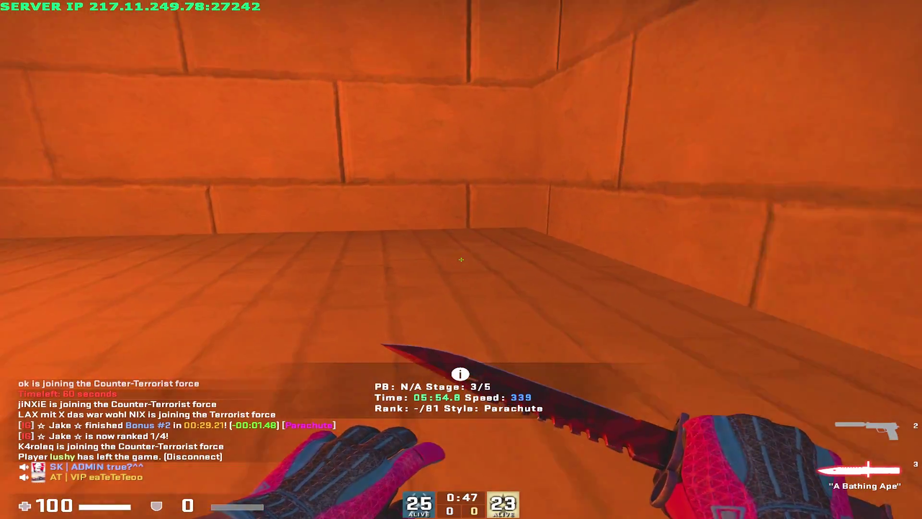
{"action": "key", "text": "space"}
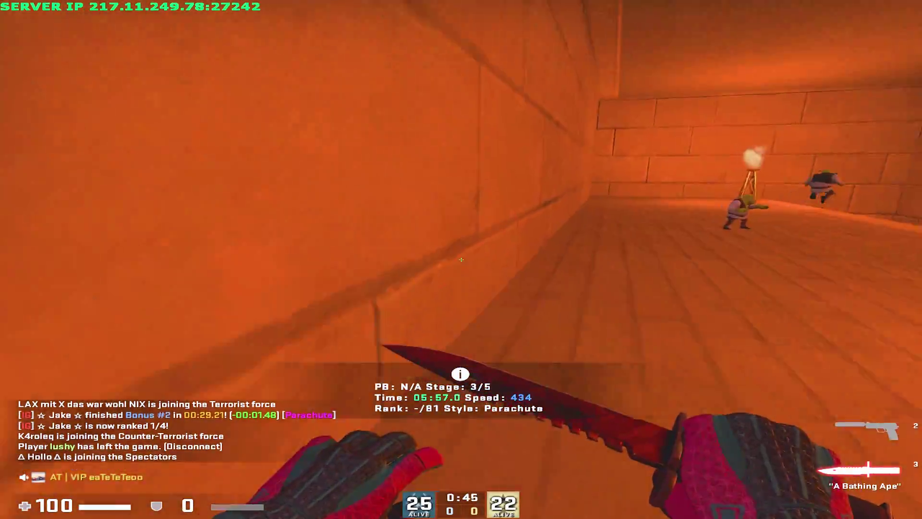
{"action": "key", "text": "a"}
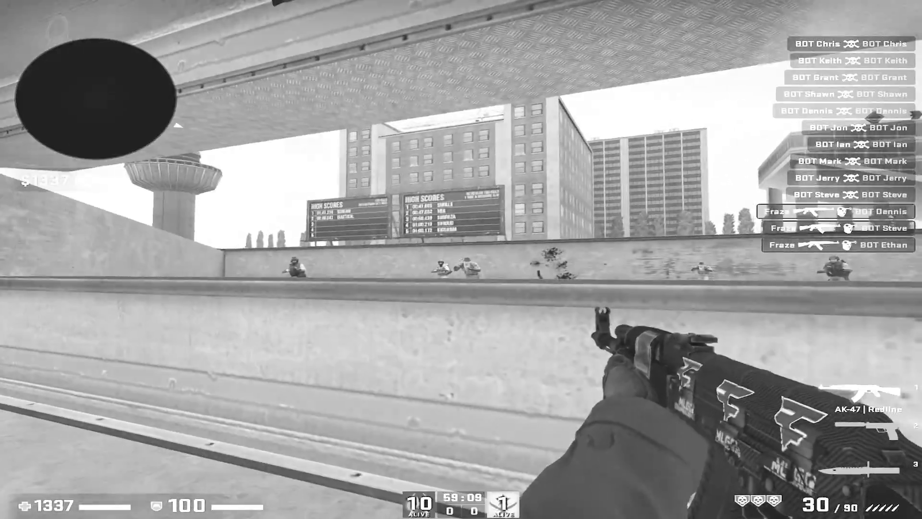
{"action": "left_click", "coordinate": [461, 259]}
{"action": "key", "text": "f"}
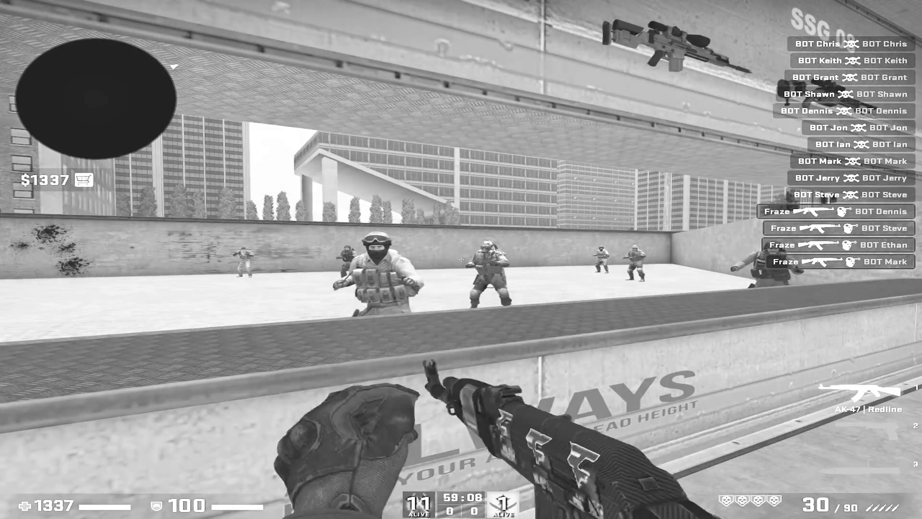
{"action": "left_click", "coordinate": [461, 259]}
{"action": "left_click", "coordinate": [461, 259]}
{"action": "left_click", "coordinate": [461, 259]}
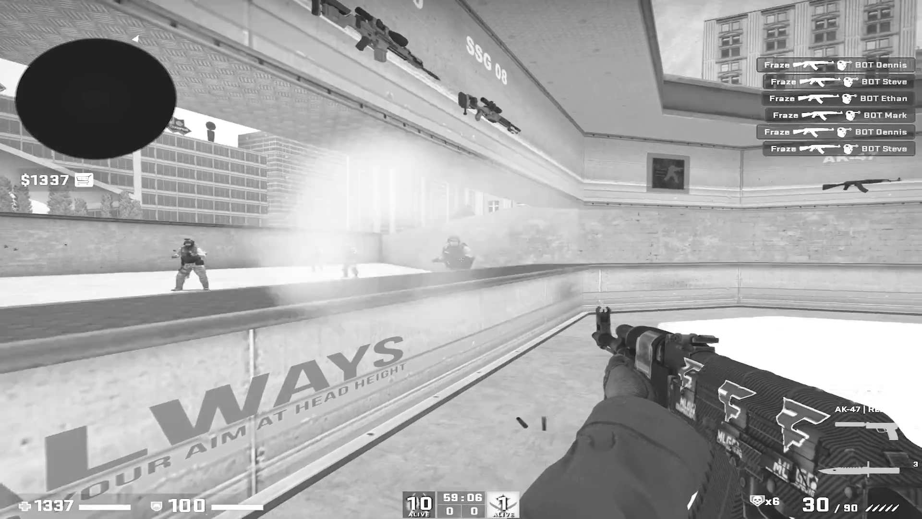
{"action": "key", "text": "ctrl"}
{"action": "left_click", "coordinate": [460, 259]}
{"action": "key", "text": "grave"}
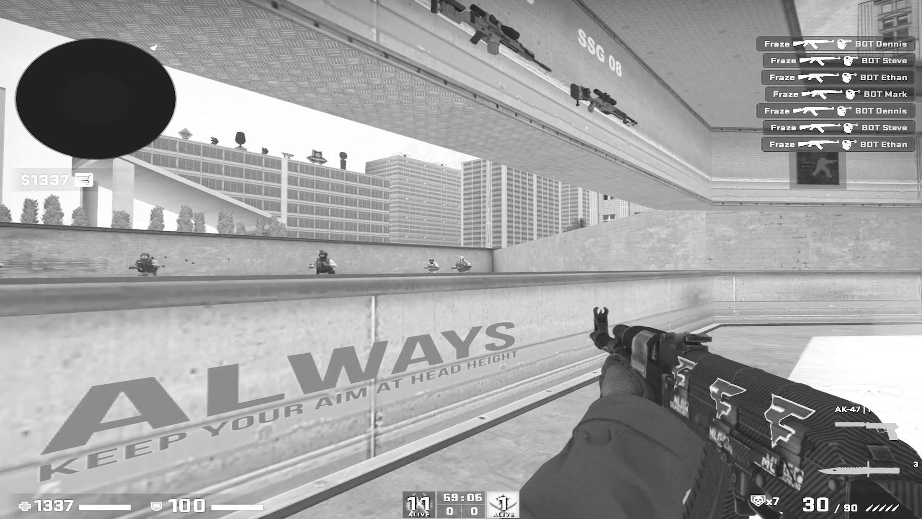
{"action": "left_click", "coordinate": [461, 260]}
{"action": "key", "text": "grave"}
{"action": "type", "text": "vol"}
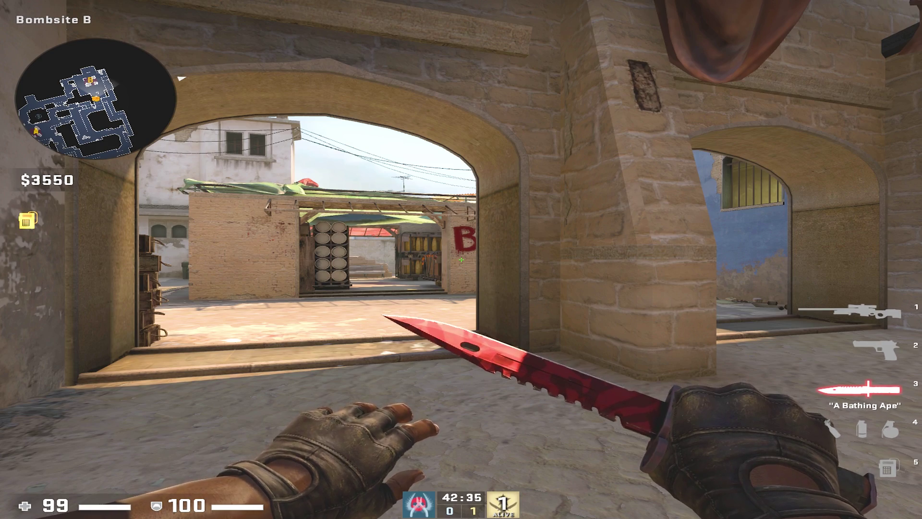
Review the advanced video settings, check the FXAA Anti-Aliasing options with Disabled selected, and return to the match
{"action": "key", "text": "Escape"}
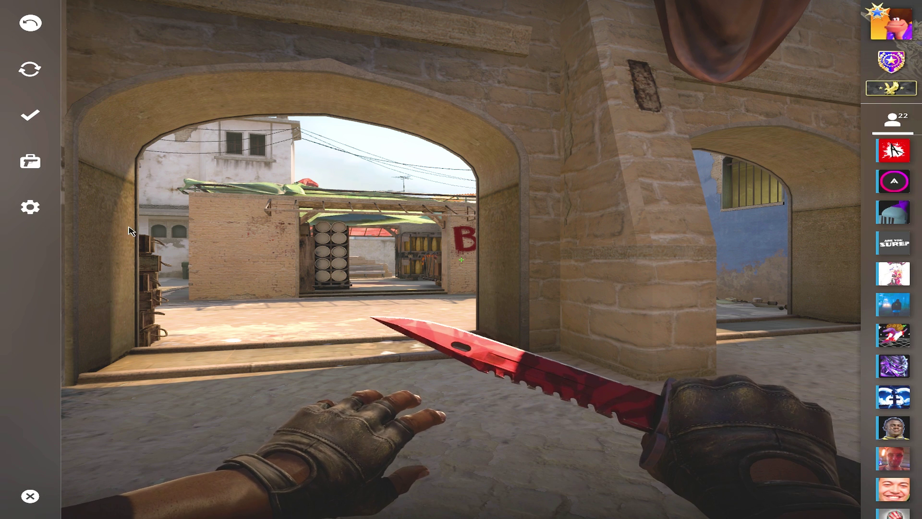
{"action": "left_click", "coordinate": [29, 206]}
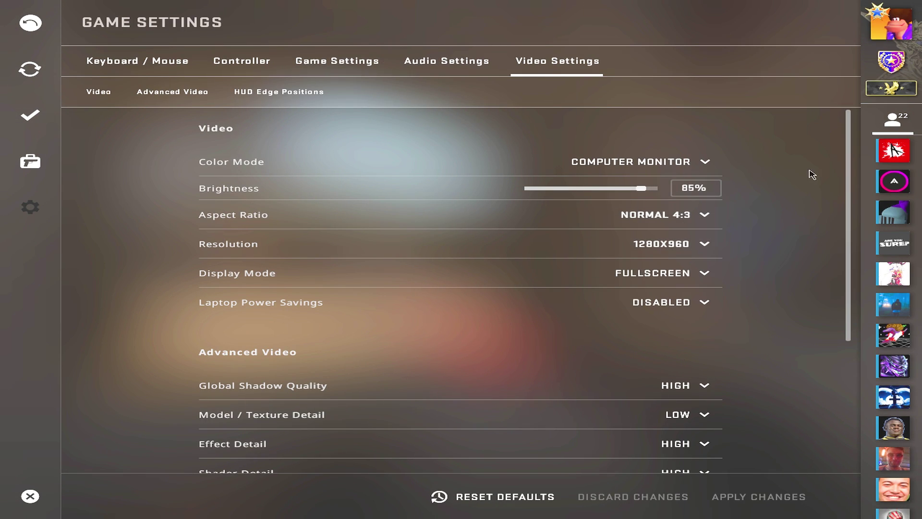
{"action": "left_click_drag", "start_coordinate": [848, 173], "coordinate": [848, 319]}
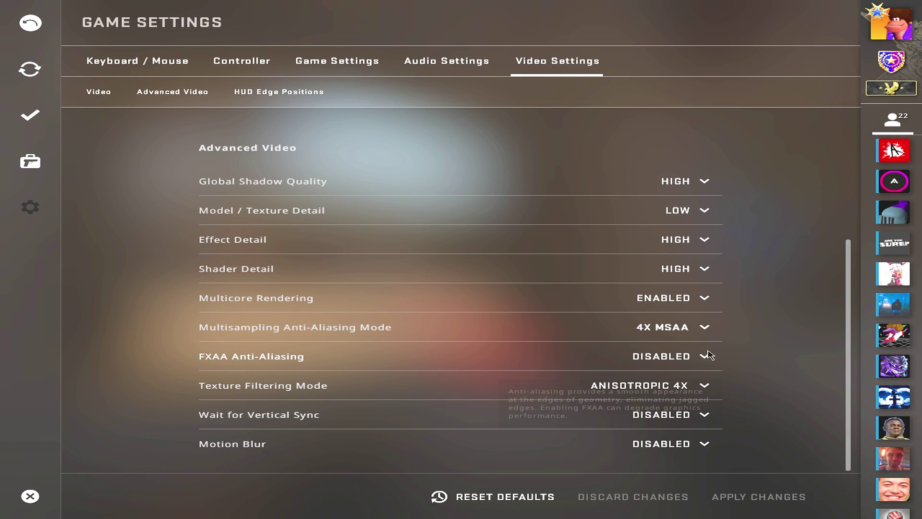
{"action": "left_click", "coordinate": [659, 356]}
{"action": "left_click", "coordinate": [653, 392]}
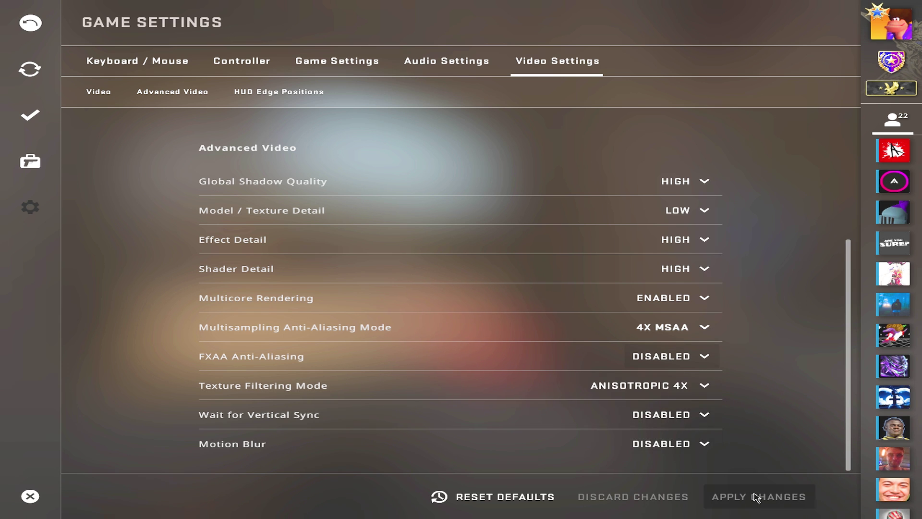
{"action": "key", "text": "Escape"}
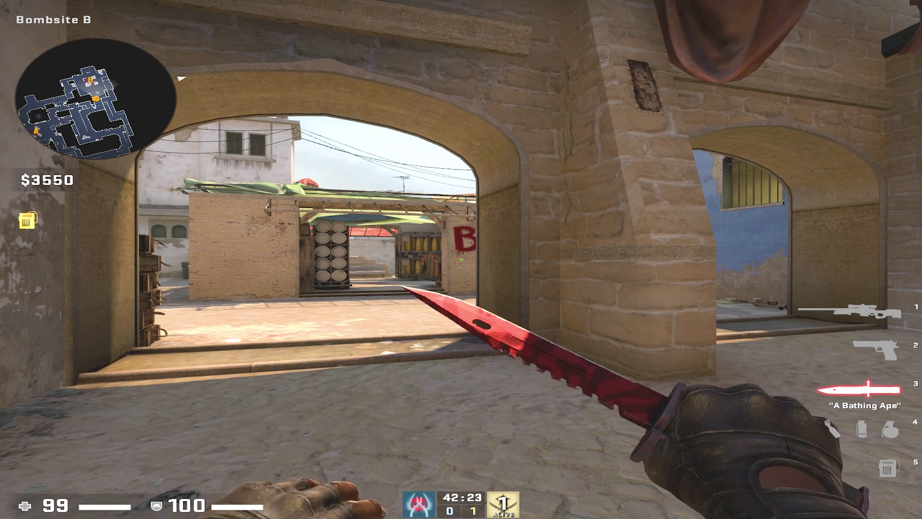
{"action": "key", "text": "w"}
{"action": "key", "text": "1"}
{"action": "key", "text": "3"}
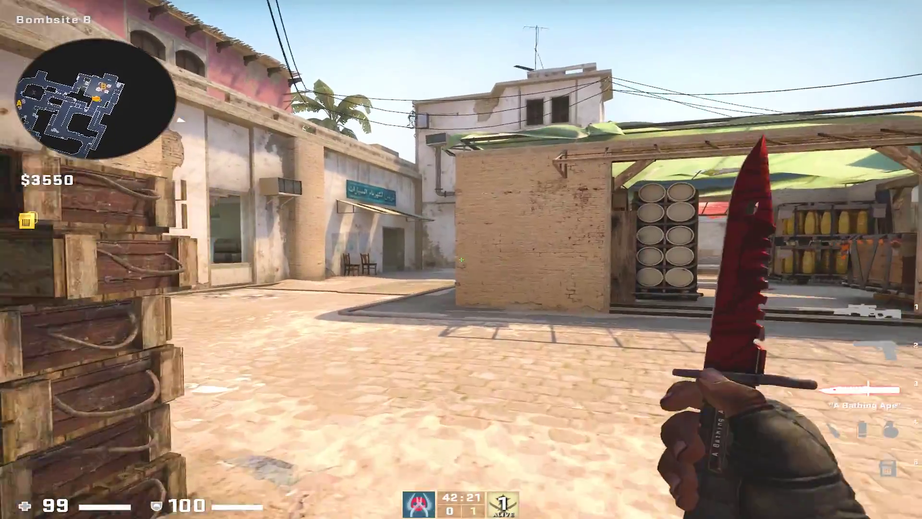
{"action": "key", "text": "w"}
{"action": "key", "text": "1"}
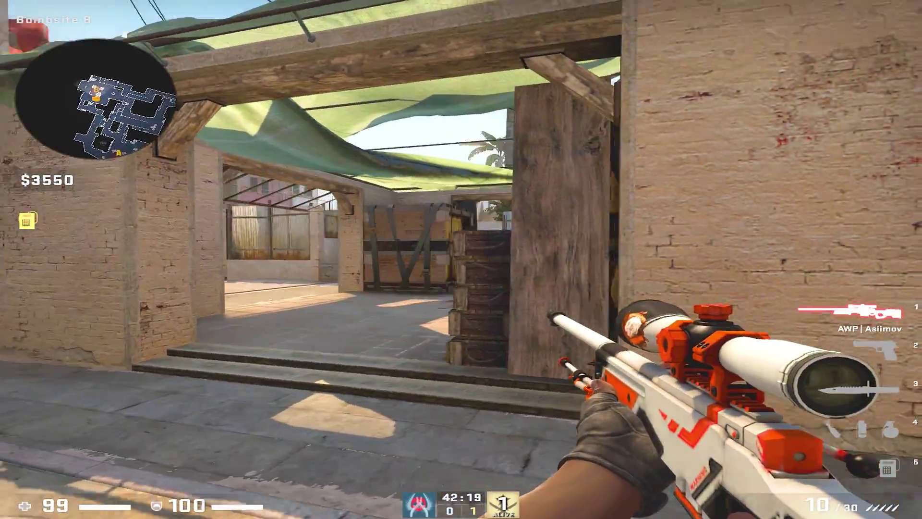
{"action": "right_click", "coordinate": [461, 259]}
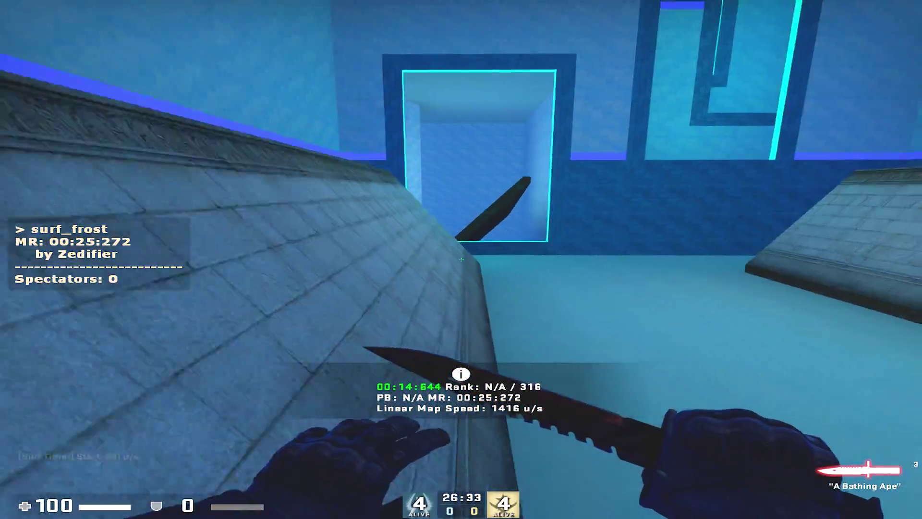
{"action": "key", "text": "d"}
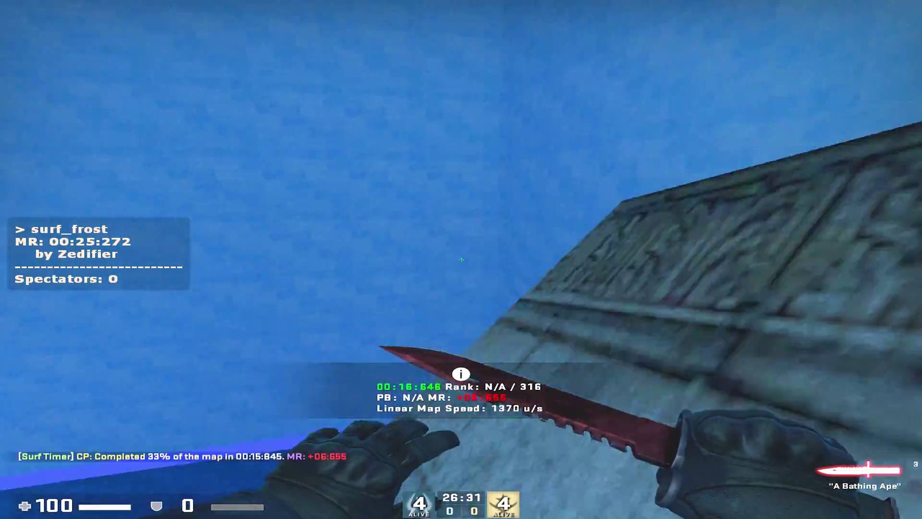
{"action": "key", "text": "d"}
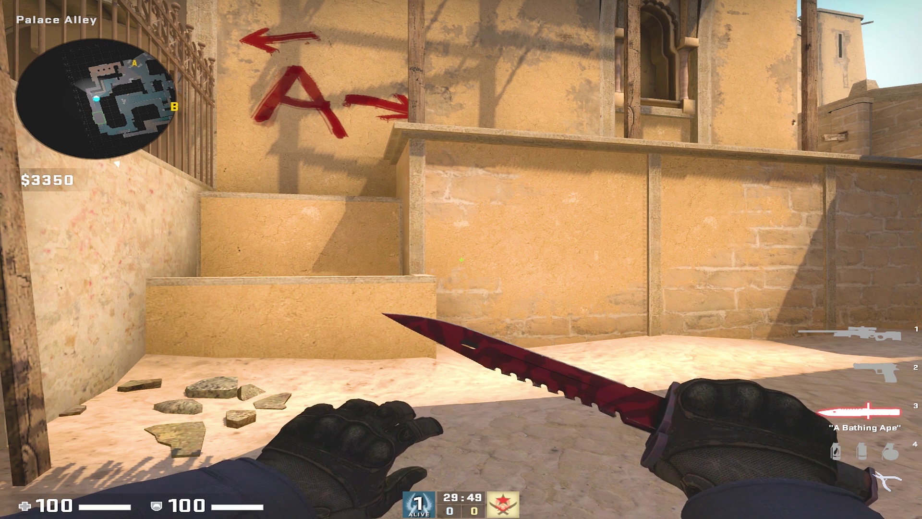
{"action": "key", "text": "f"}
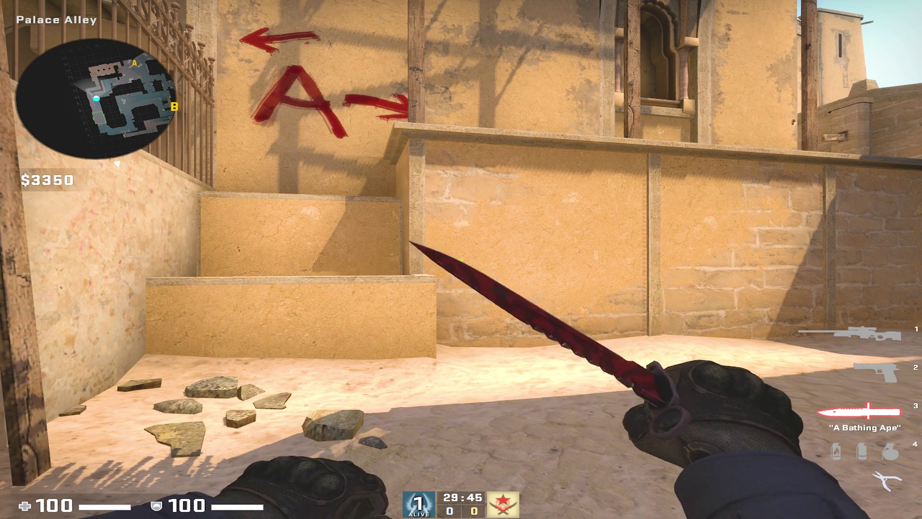
Set Global Shadow Quality to High in the game's advanced video settings
{"action": "key", "text": "Escape"}
{"action": "left_click", "coordinate": [30, 207]}
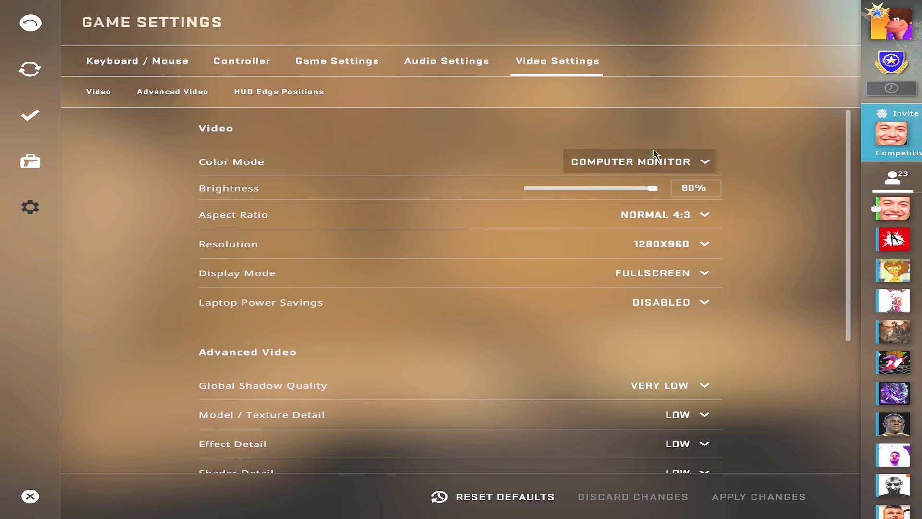
{"action": "left_click_drag", "start_coordinate": [846, 264], "coordinate": [839, 354]}
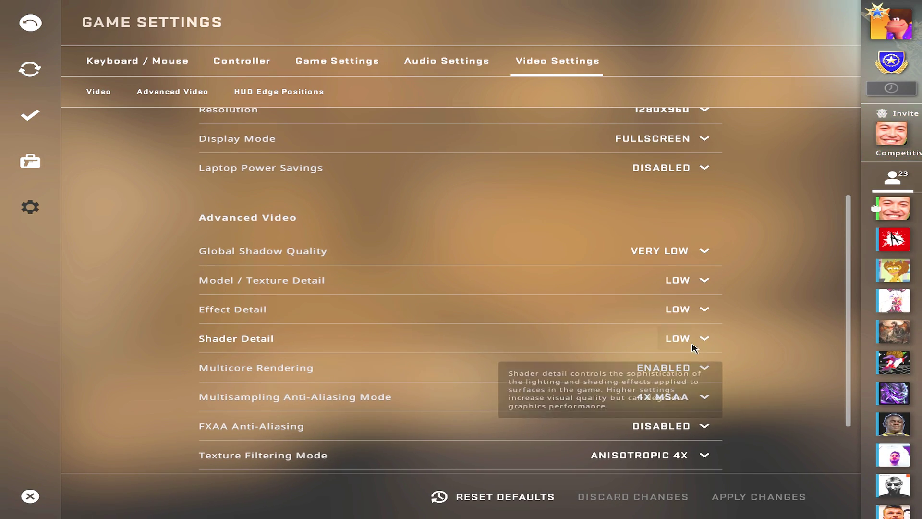
{"action": "left_click", "coordinate": [688, 256]}
{"action": "left_click", "coordinate": [673, 337]}
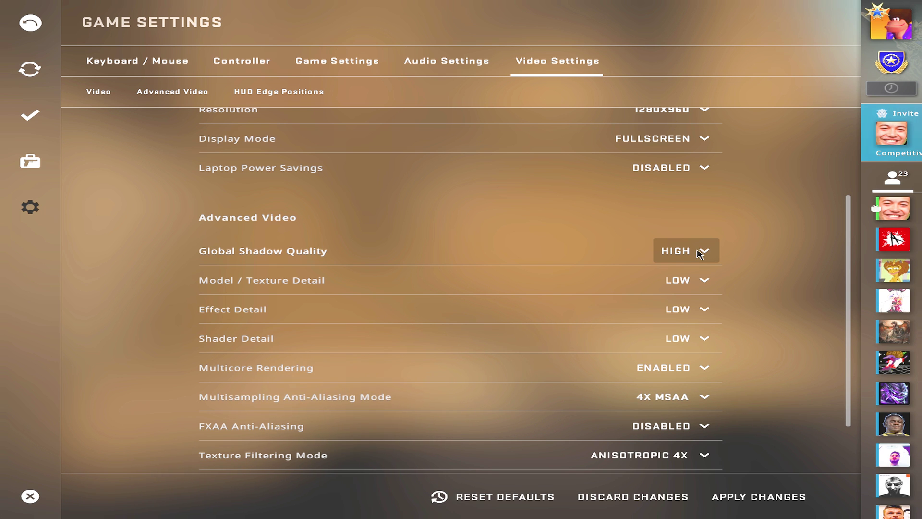
Set Shader Detail and Effect Detail to High and apply the video changes
{"action": "left_click", "coordinate": [675, 338]}
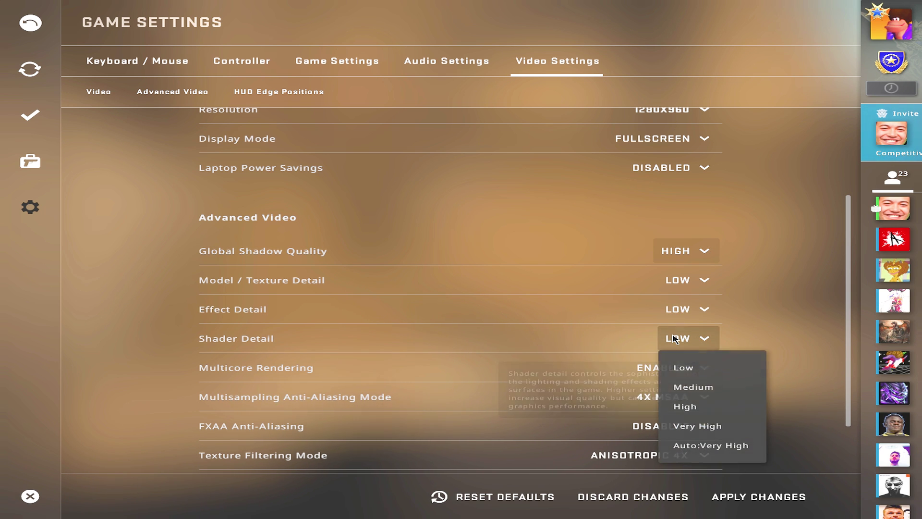
{"action": "left_click", "coordinate": [685, 407]}
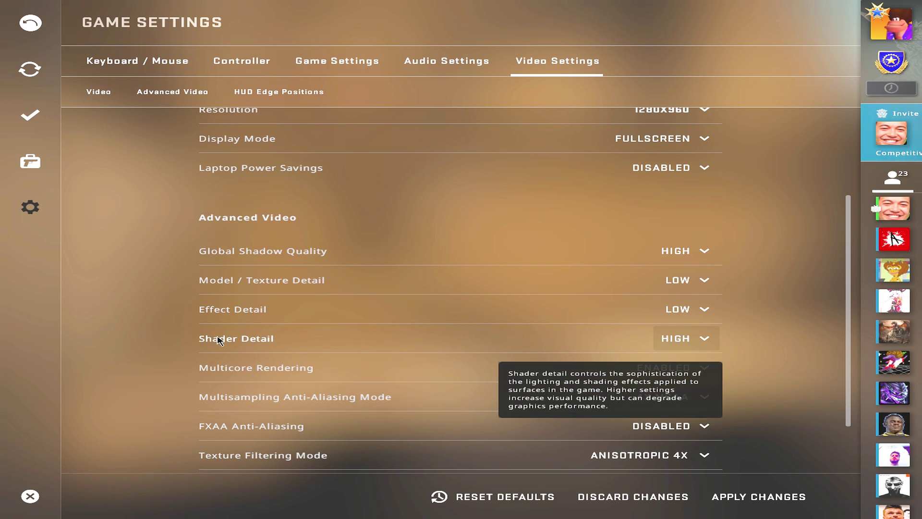
{"action": "left_click", "coordinate": [694, 312]}
{"action": "left_click", "coordinate": [679, 374]}
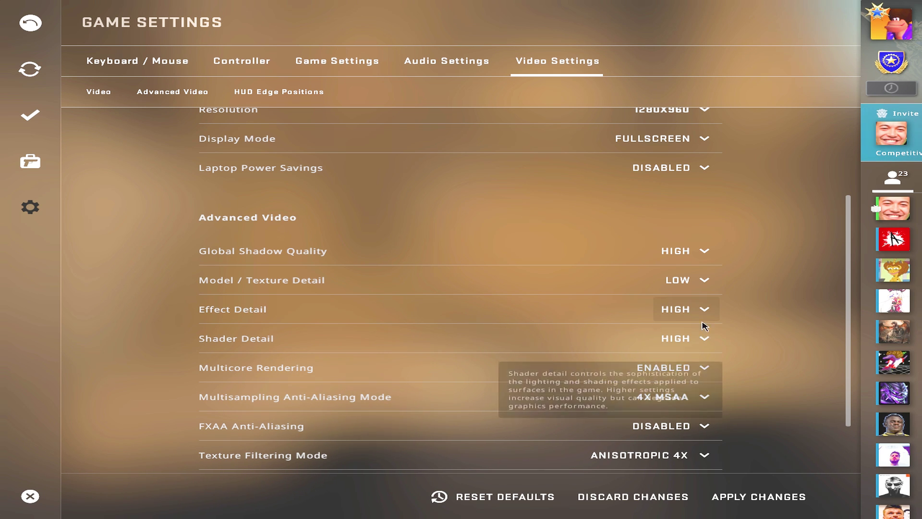
{"action": "left_click", "coordinate": [754, 495]}
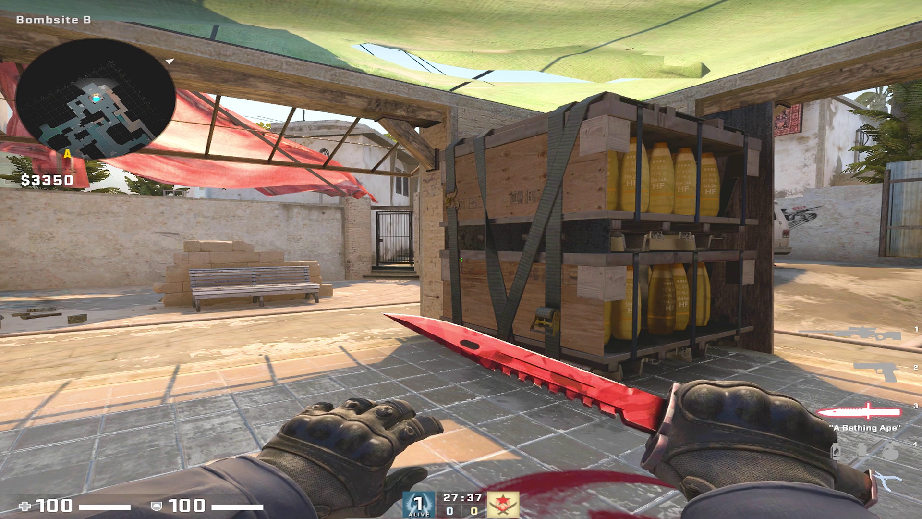
Switch to the AWP, then clear the developer console's output and shrink the console window
{"action": "key", "text": "1"}
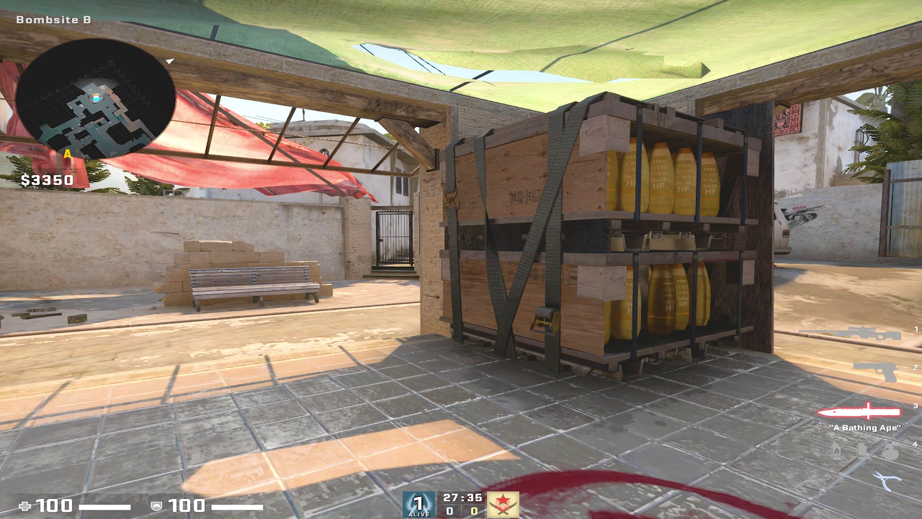
{"action": "key", "text": "1"}
{"action": "key", "text": "grave"}
{"action": "type", "text": "c"}
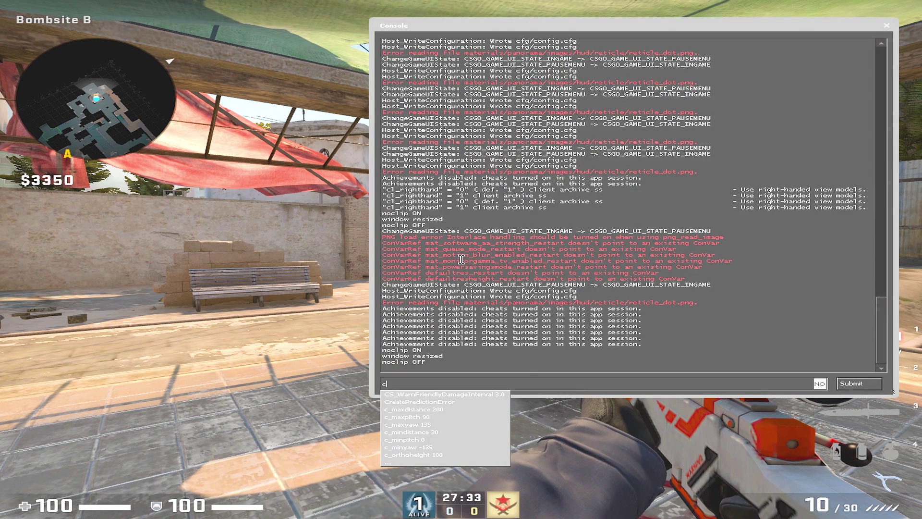
{"action": "type", "text": "lear"}
{"action": "key", "text": "Return"}
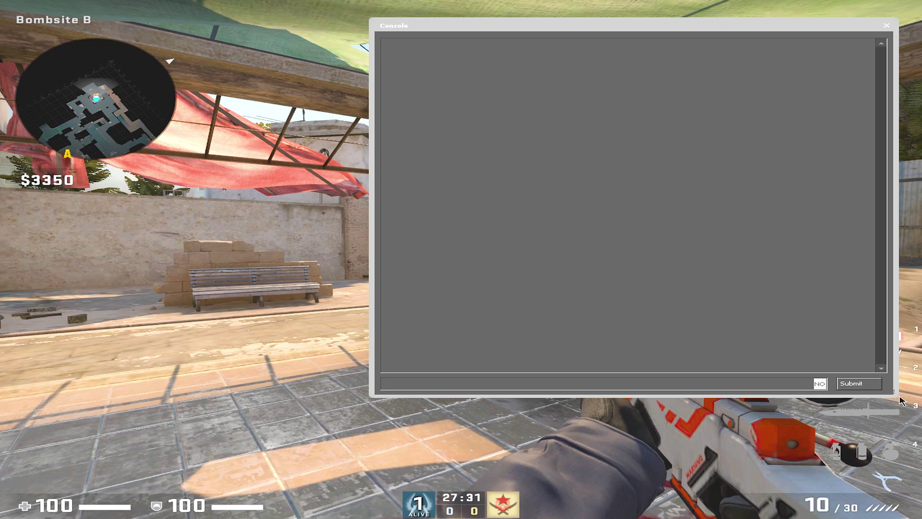
{"action": "left_click_drag", "start_coordinate": [901, 400], "coordinate": [685, 251]}
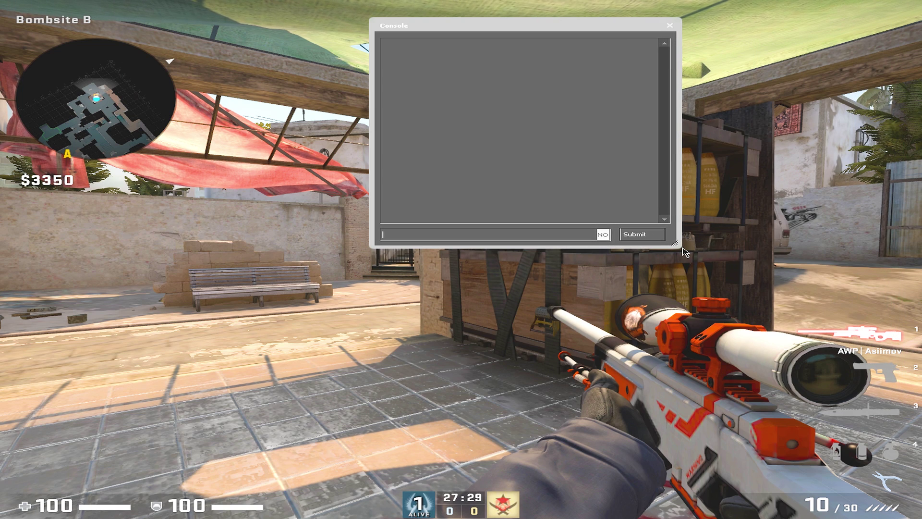
Bind H to r_cleardecals in the developer console and write the command bind "w" "+forward; r_cleardecals"
{"action": "type", "text": "bind \"w"}
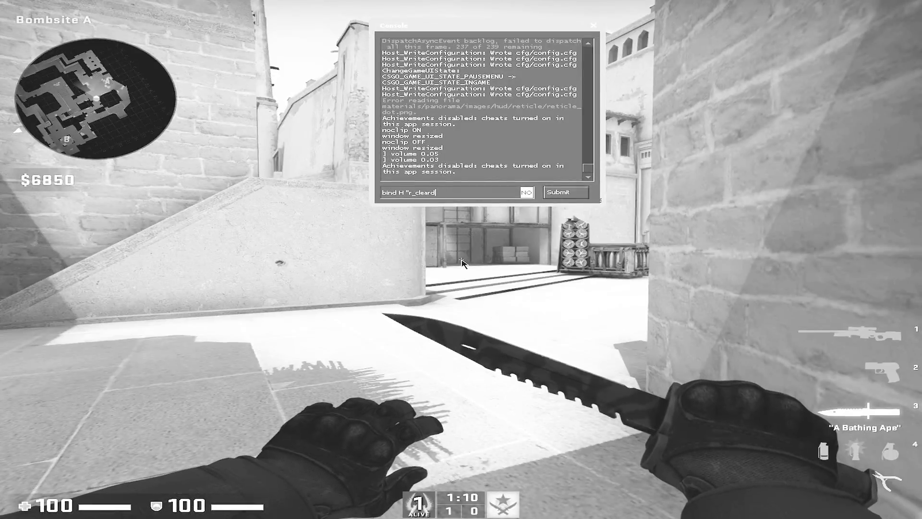
{"action": "key", "text": "Return"}
{"action": "key", "text": "grave"}
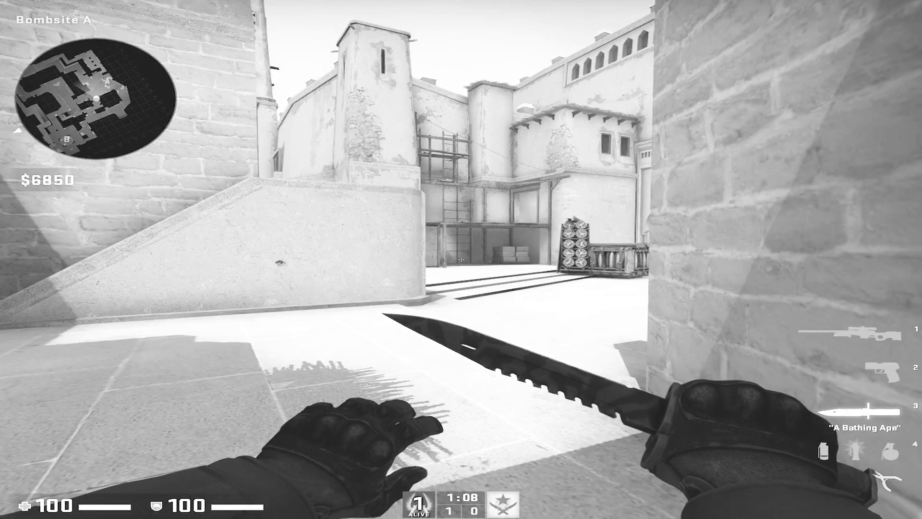
{"action": "key", "text": "grave"}
{"action": "key", "text": "grave"}
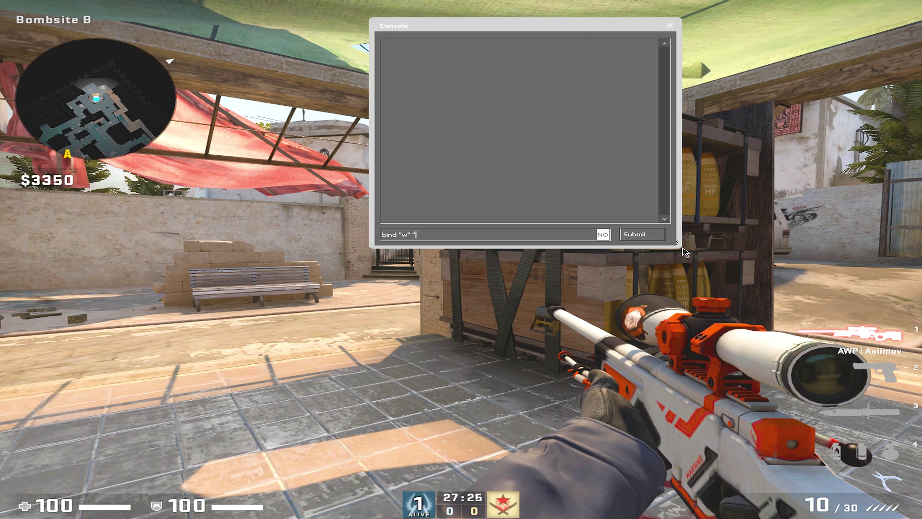
{"action": "type", "text": "orward; r_cleardecals"}
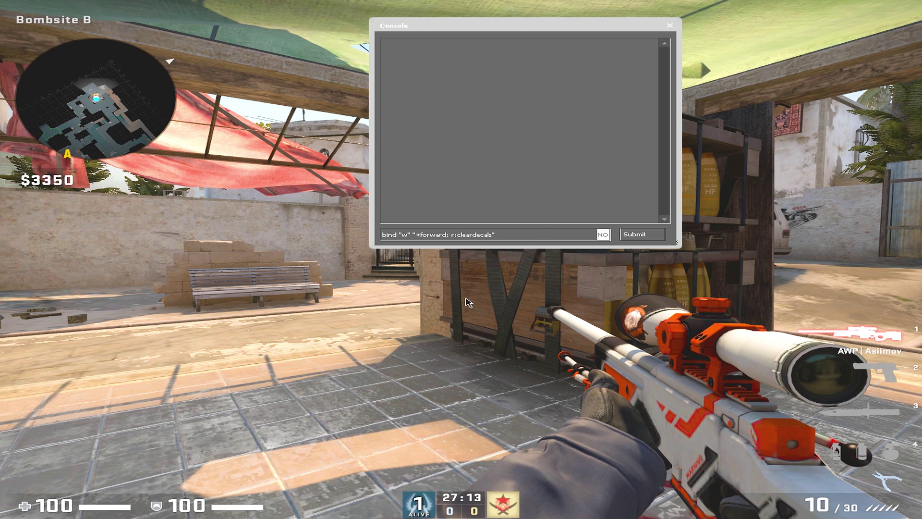
Highlight the written W bind command to review it, close the developer console, and switch to the knife
{"action": "left_click_drag", "start_coordinate": [528, 237], "coordinate": [286, 228]}
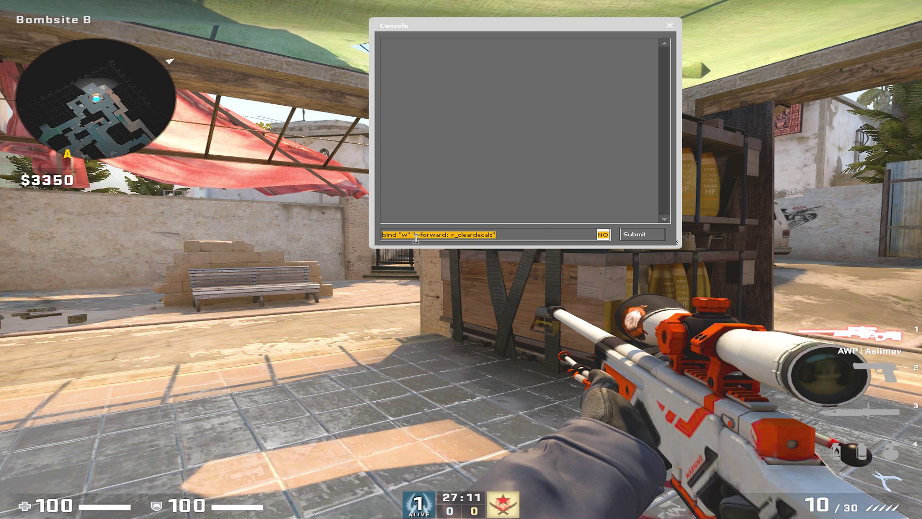
{"action": "left_click", "coordinate": [538, 236]}
{"action": "left_click_drag", "start_coordinate": [452, 235], "coordinate": [365, 234]}
{"action": "left_click", "coordinate": [553, 233]}
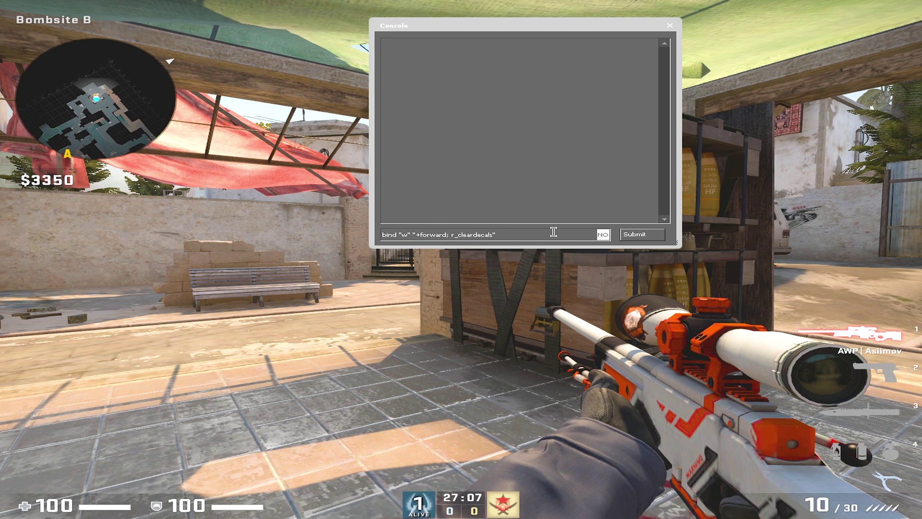
{"action": "left_click_drag", "start_coordinate": [545, 234], "coordinate": [361, 233]}
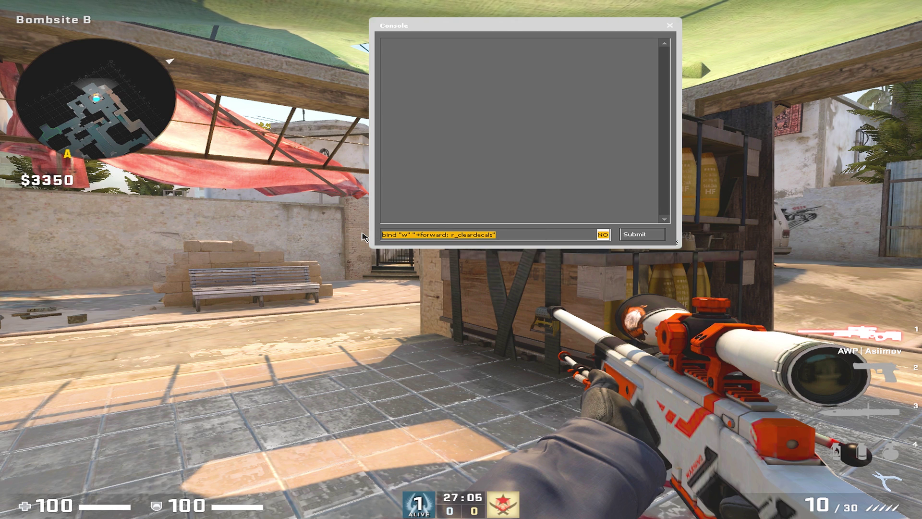
{"action": "key", "text": "grave"}
{"action": "key", "text": "3"}
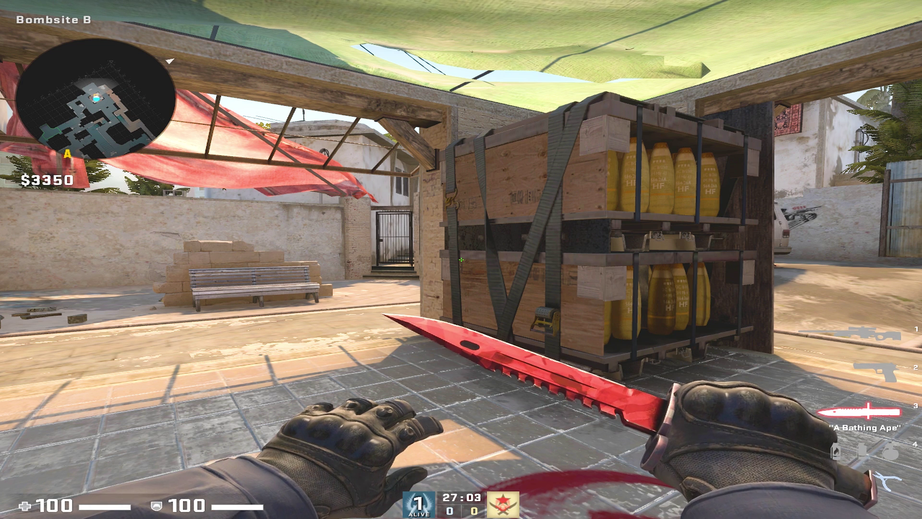
{"action": "key", "text": "1"}
{"action": "key", "text": "grave"}
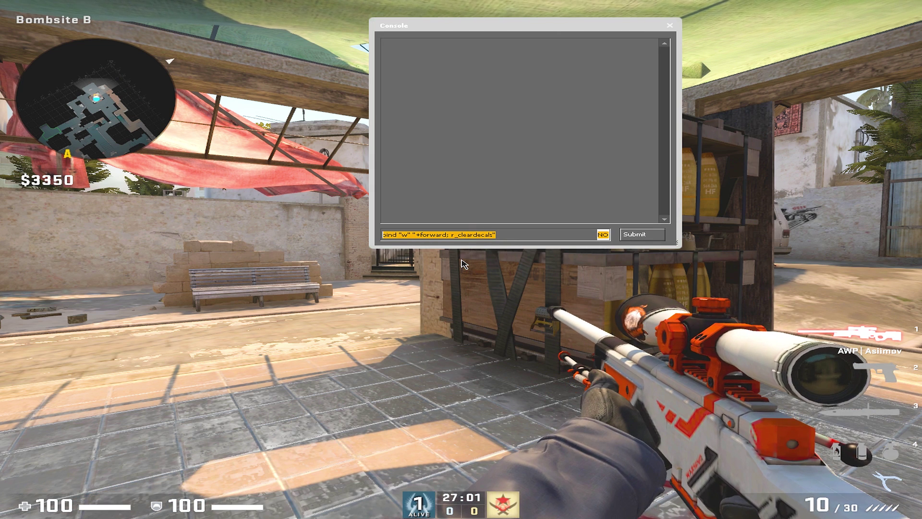
{"action": "left_click", "coordinate": [512, 239]}
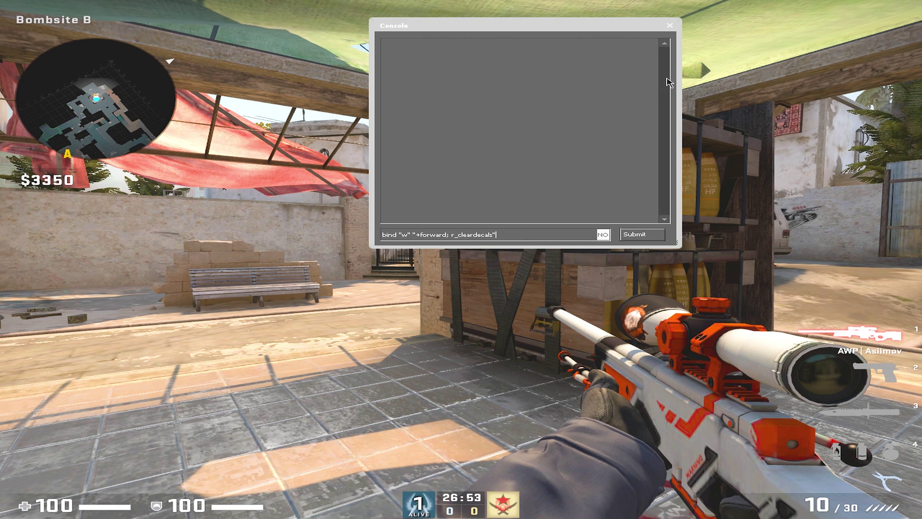
{"action": "left_click", "coordinate": [670, 26]}
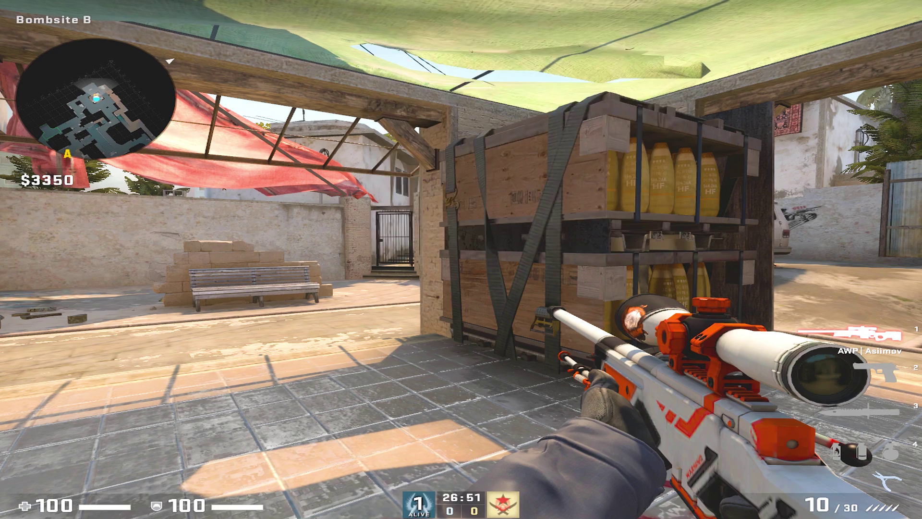
{"action": "key", "text": "3"}
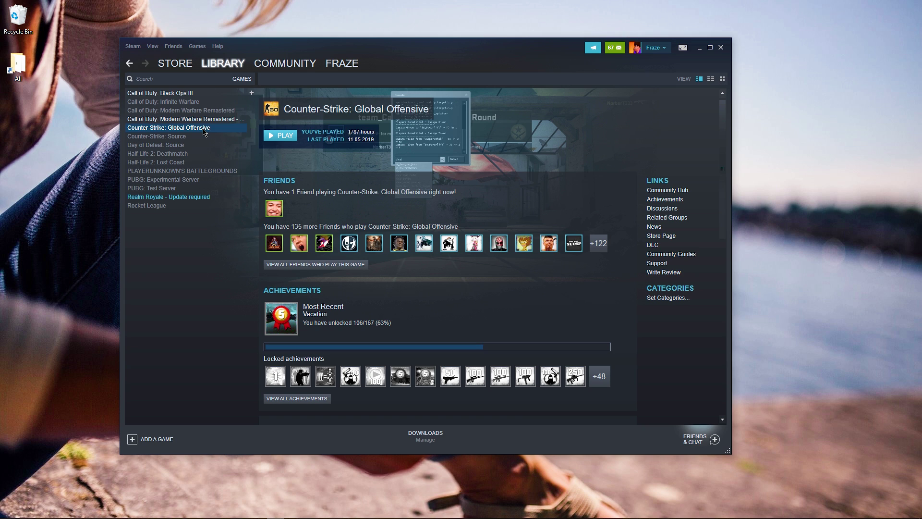
Switch to the Steam library and open the launch options for Counter-Strike: Global Offensive
{"action": "right_click", "coordinate": [204, 130]}
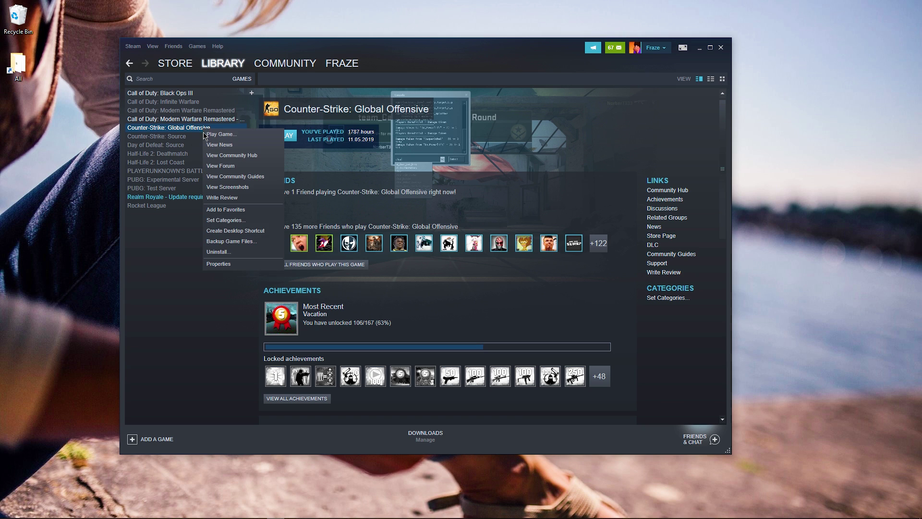
{"action": "left_click", "coordinate": [234, 265]}
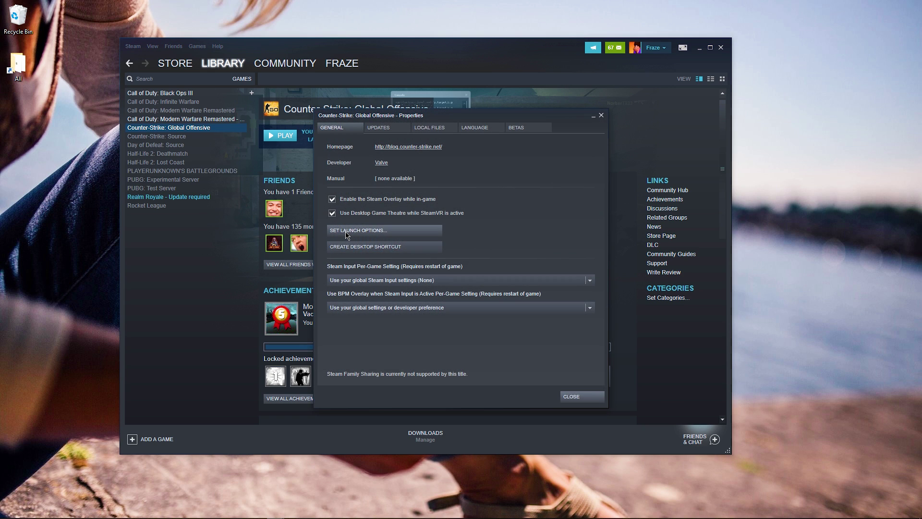
{"action": "left_click", "coordinate": [346, 231]}
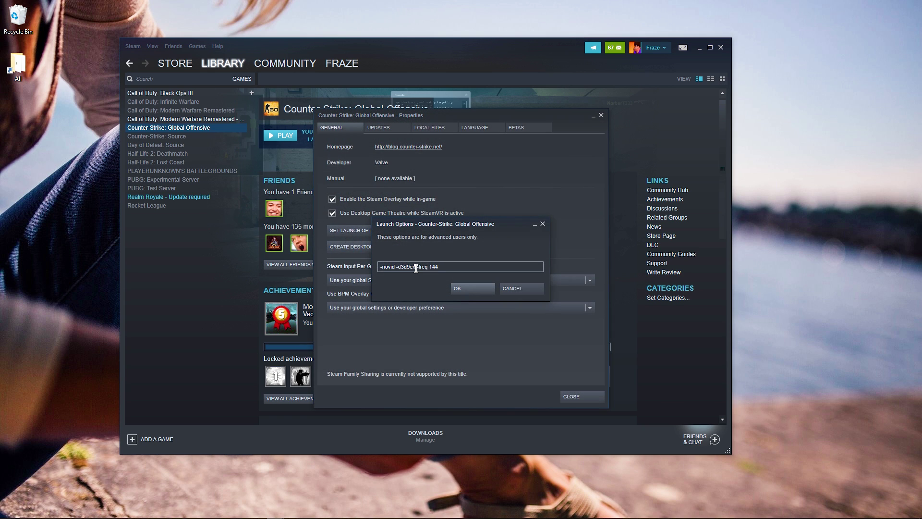
Delete d3d9ex from the launch options, confirm the change, and close the game's properties
{"action": "key", "text": "BackSpace"}
{"action": "key", "text": "BackSpace"}
{"action": "key", "text": "BackSpace"}
{"action": "key", "text": "BackSpace"}
{"action": "key", "text": "BackSpace"}
{"action": "key", "text": "BackSpace"}
{"action": "key", "text": "BackSpace"}
{"action": "key", "text": "BackSpace"}
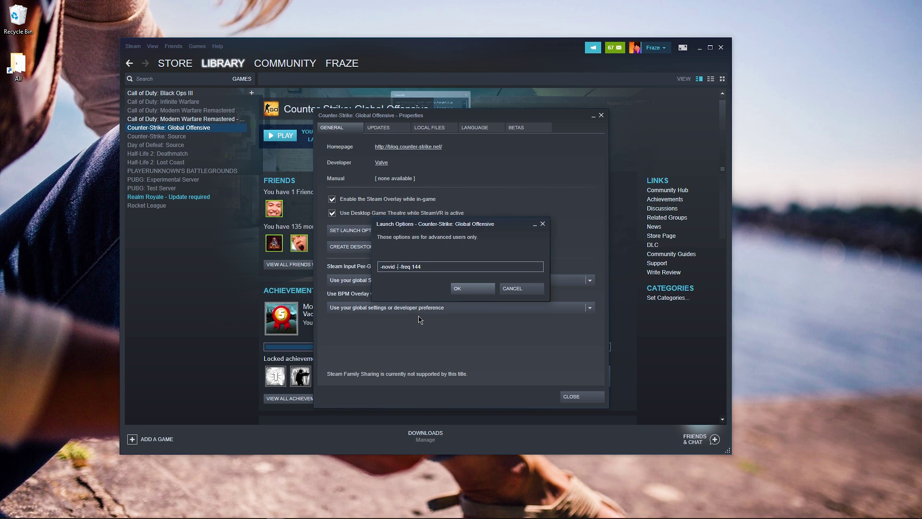
{"action": "left_click_drag", "start_coordinate": [432, 266], "coordinate": [377, 260]}
{"action": "left_click", "coordinate": [462, 289]}
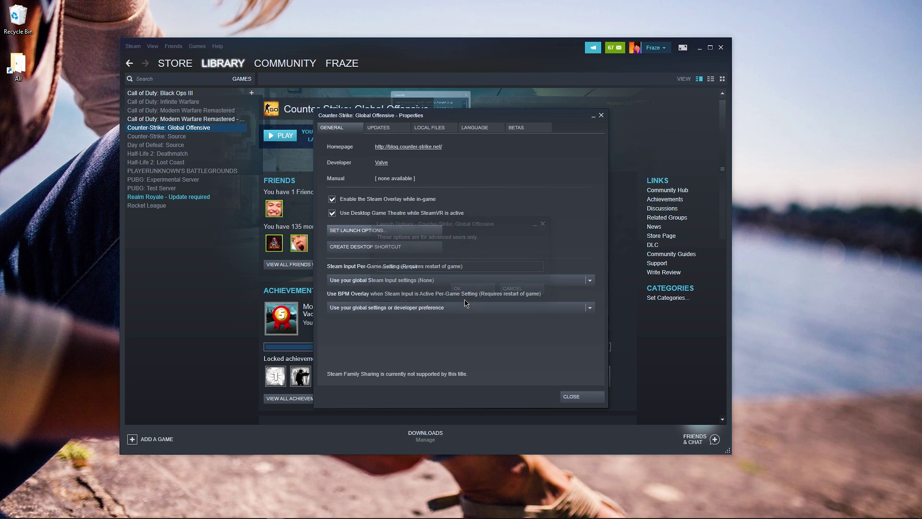
{"action": "left_click", "coordinate": [575, 399]}
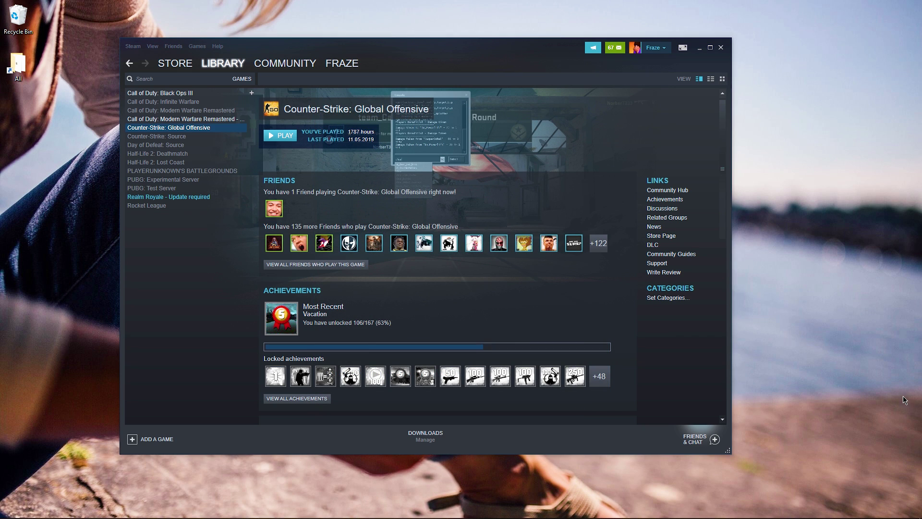
Open the NVIDIA Control Panel and fine-tune the Digital vibrance of the BenQ XL2411Z in the desktop color settings
{"action": "right_click", "coordinate": [825, 388]}
{"action": "left_click", "coordinate": [832, 464]}
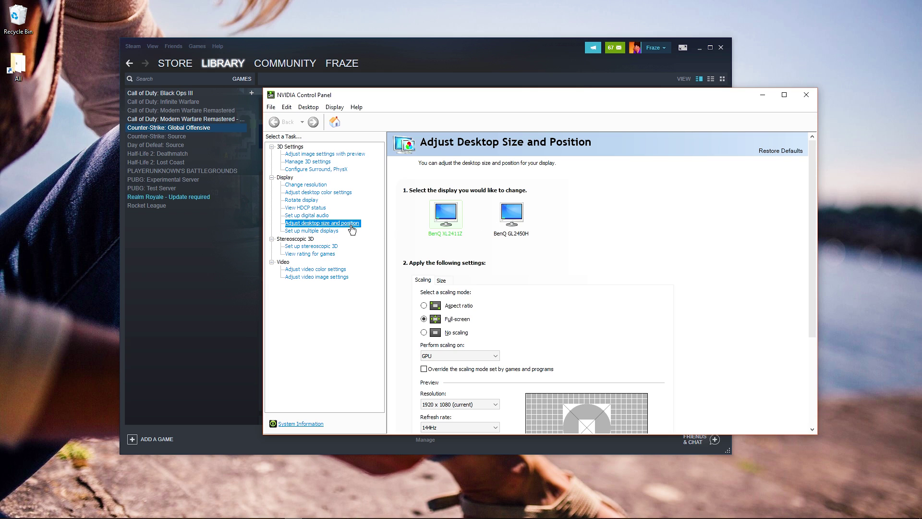
{"action": "scroll", "coordinate": [813, 205], "scroll_direction": "down", "scroll_amount": 1}
{"action": "scroll", "coordinate": [814, 205], "scroll_direction": "down", "scroll_amount": 3}
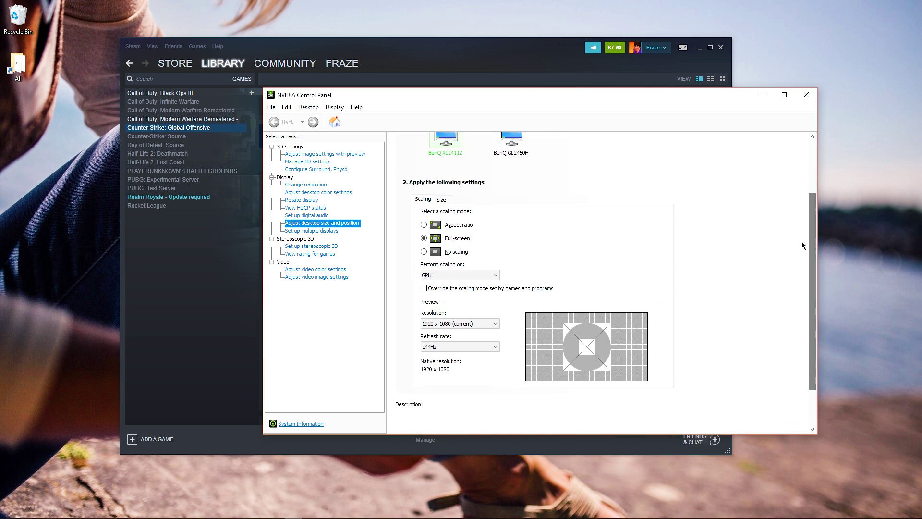
{"action": "left_click", "coordinate": [317, 192]}
{"action": "scroll", "coordinate": [808, 238], "scroll_direction": "down", "scroll_amount": 2}
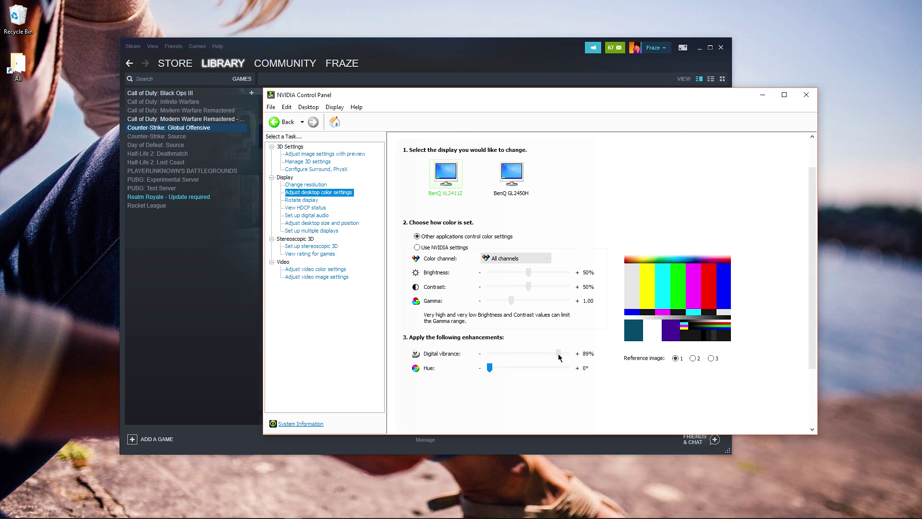
{"action": "mouse_move", "coordinate": [558, 356]}
{"action": "left_mouse_down"}
{"action": "mouse_move", "coordinate": [543, 355]}
{"action": "mouse_move", "coordinate": [557, 356]}
{"action": "left_mouse_up"}
{"action": "left_click_drag", "start_coordinate": [560, 356], "coordinate": [561, 357]}
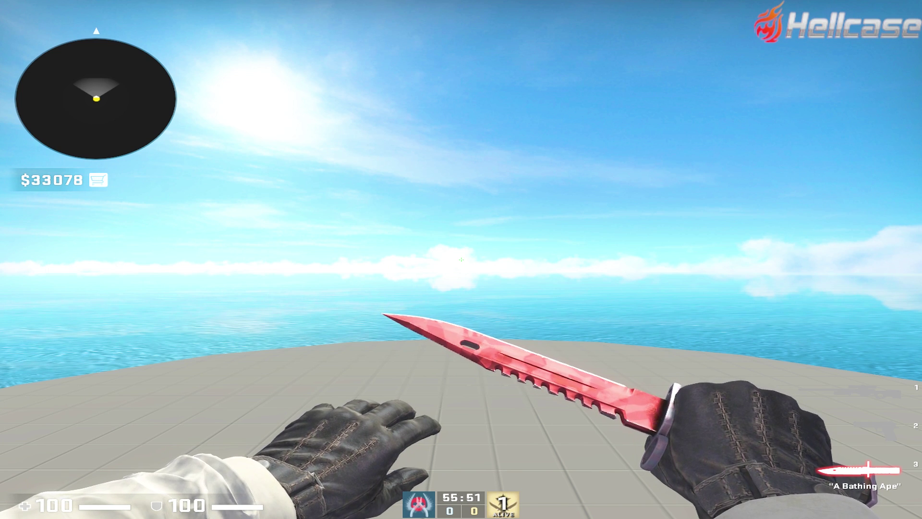
Return to the CS:GO match and examine how the AWP, Desert Eagle and knife look in hand, ending on the AWP
{"action": "key", "text": "f"}
{"action": "key", "text": "1"}
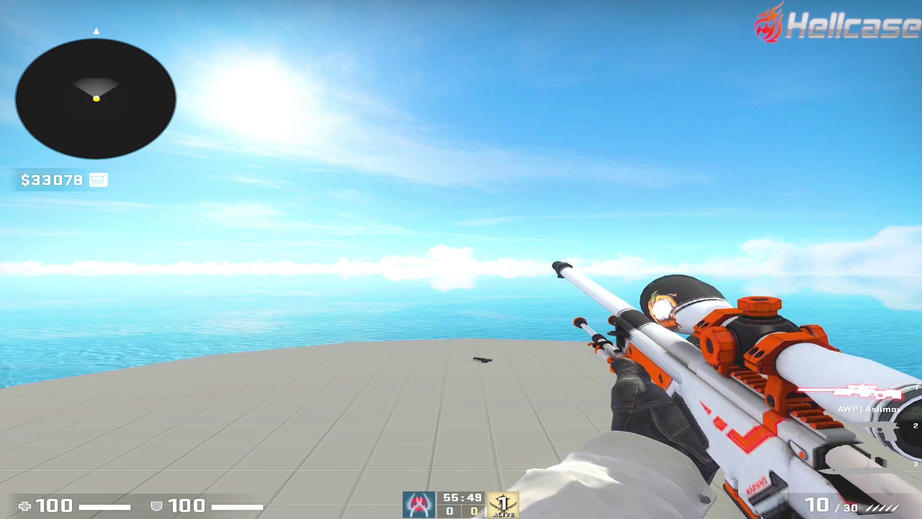
{"action": "key", "text": "2"}
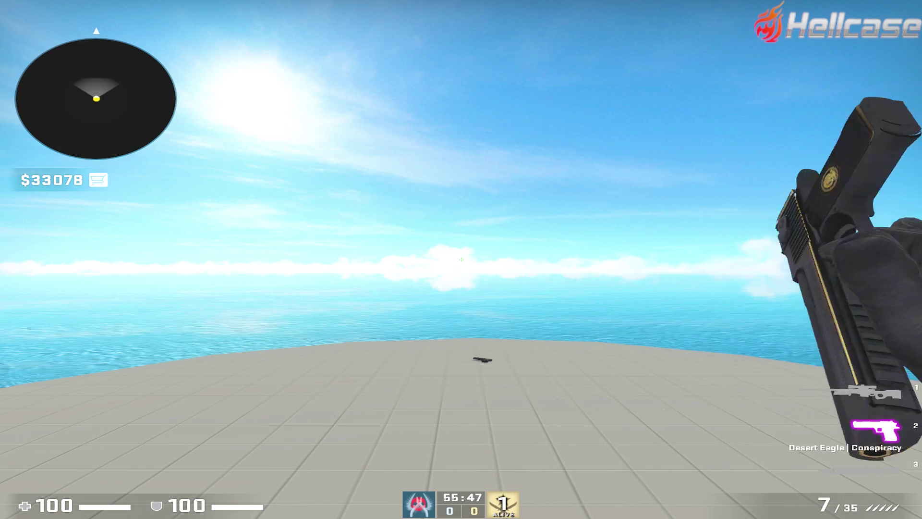
{"action": "key", "text": "3"}
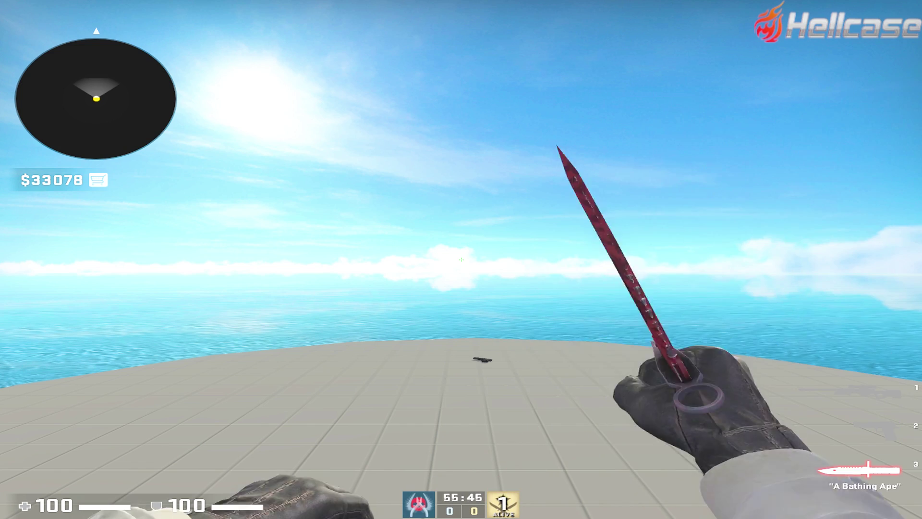
{"action": "key", "text": "w"}
{"action": "key", "text": "s"}
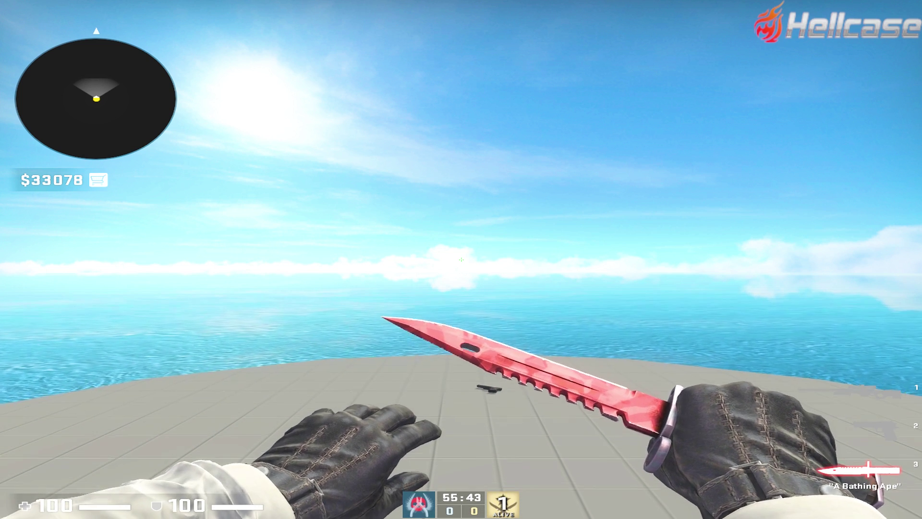
{"action": "key", "text": "1"}
Highlight the viewmodel and bob settings listed in the developer console and narrow the console window
{"action": "key", "text": "grave"}
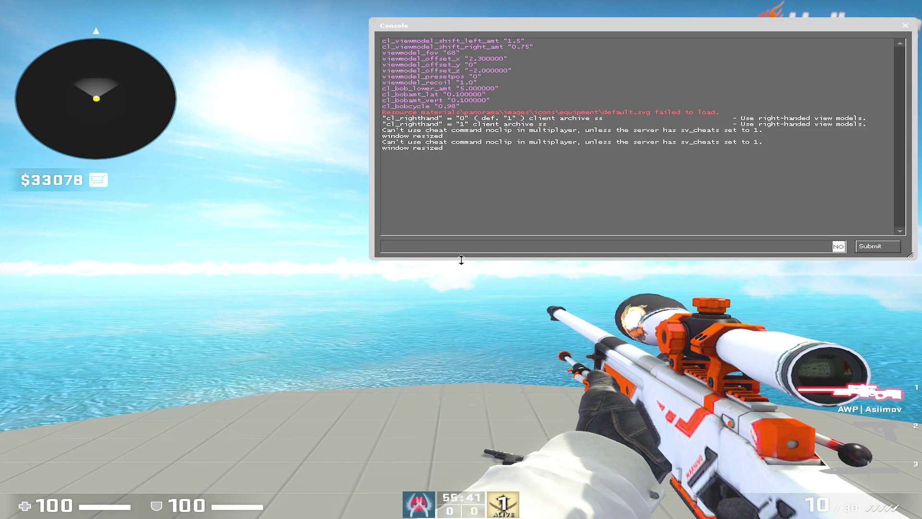
{"action": "left_click_drag", "start_coordinate": [459, 107], "coordinate": [346, 39]}
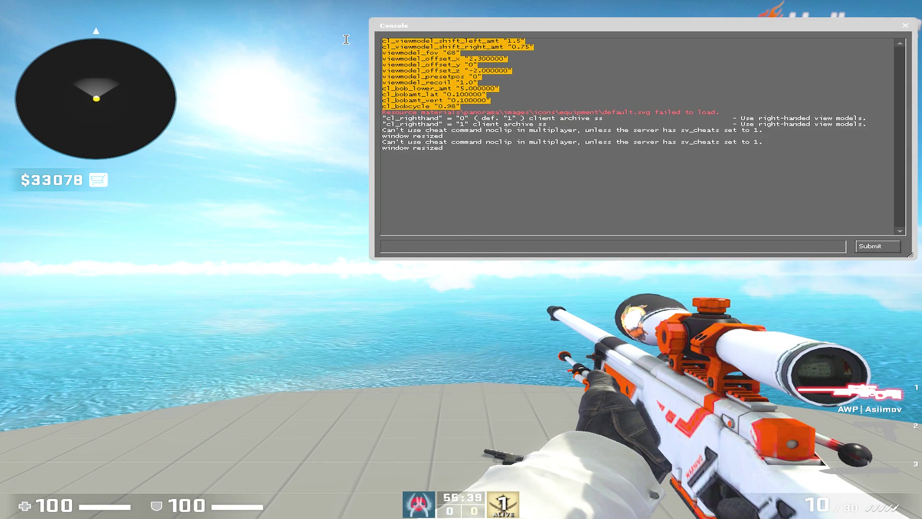
{"action": "left_click", "coordinate": [473, 107]}
{"action": "left_click_drag", "start_coordinate": [909, 254], "coordinate": [793, 244]}
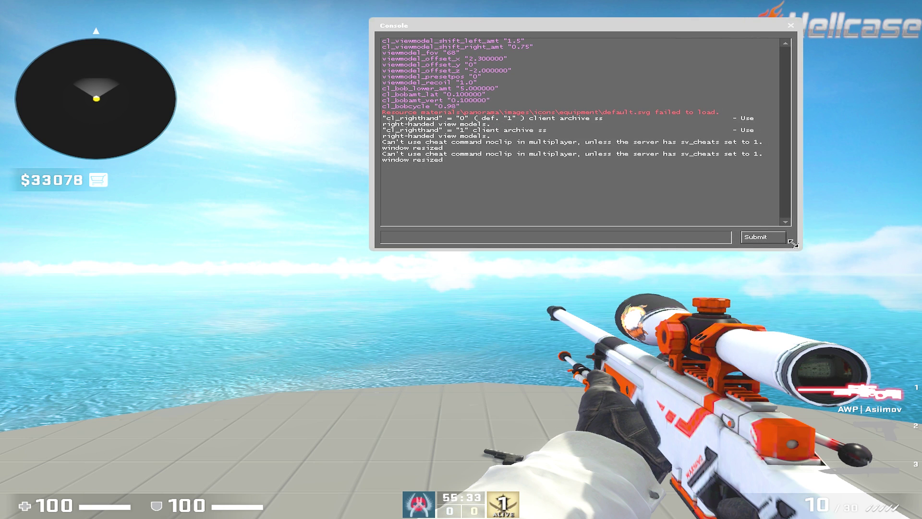
{"action": "left_click_drag", "start_coordinate": [458, 107], "coordinate": [383, 41]}
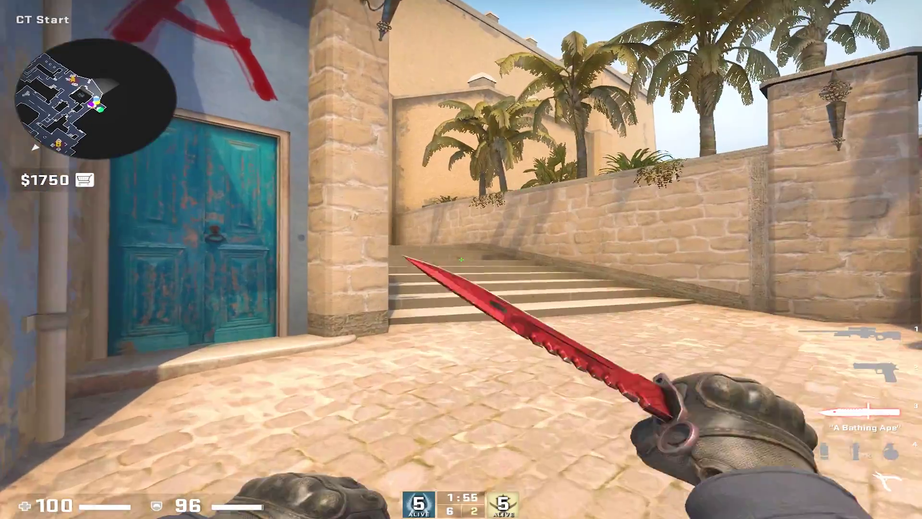
Run from CT Start to Bombsite A and use the scoped AWP to shoot an opponent
{"action": "key", "text": "w"}
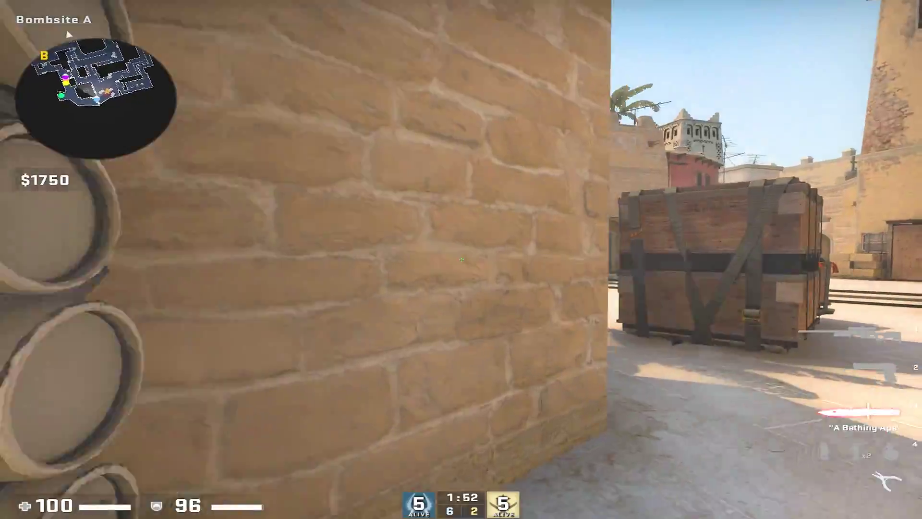
{"action": "left_click", "coordinate": [461, 259]}
{"action": "key", "text": "d"}
{"action": "key", "text": "w"}
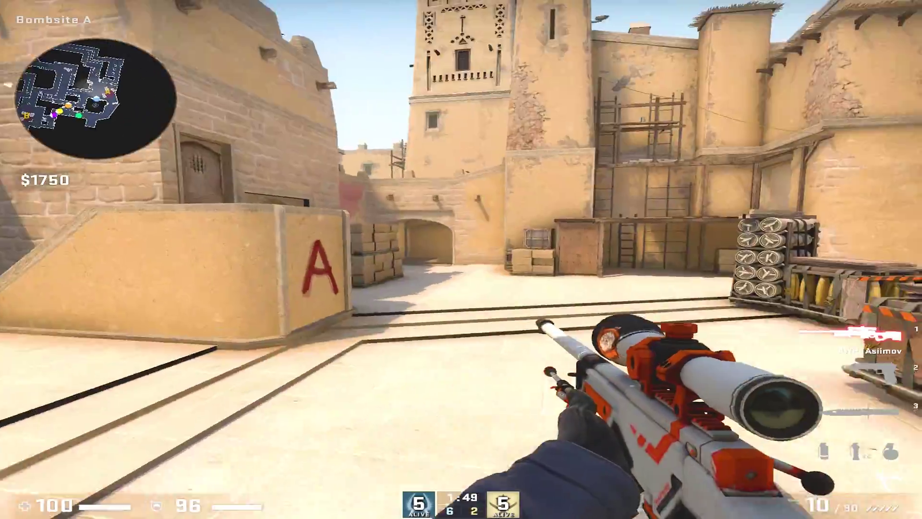
{"action": "right_click", "coordinate": [461, 259]}
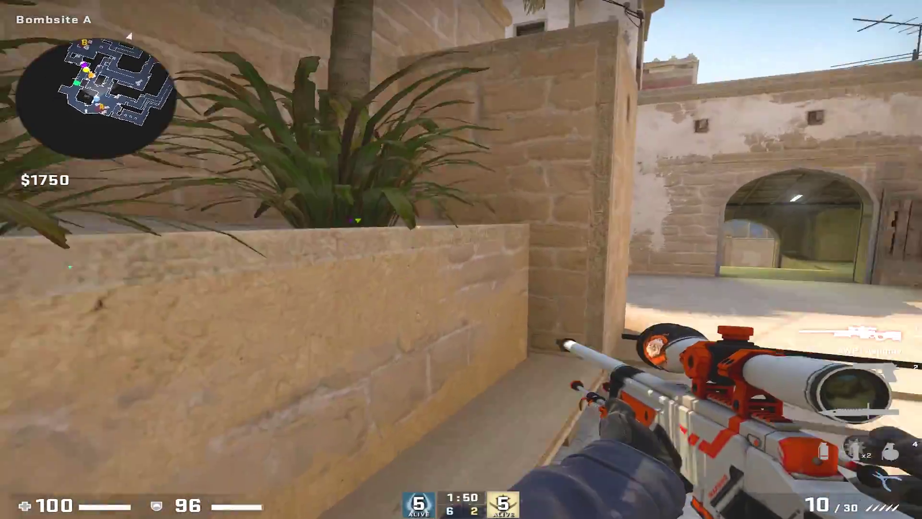
{"action": "right_click", "coordinate": [461, 259]}
{"action": "left_click", "coordinate": [461, 259]}
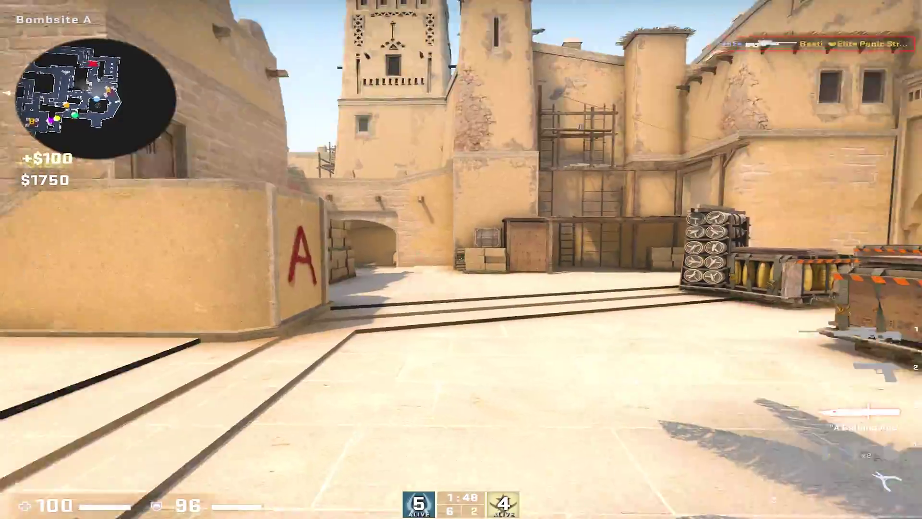
{"action": "key", "text": "w"}
{"action": "key", "text": "1"}
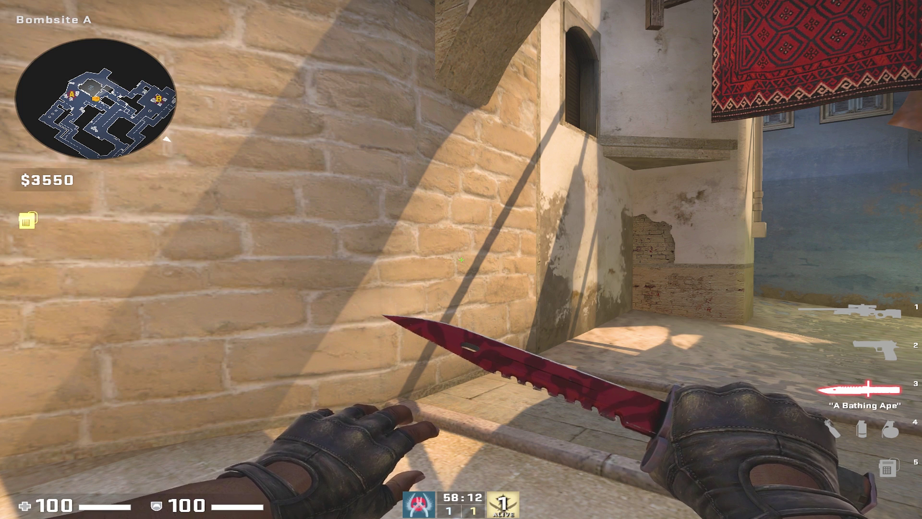
Inspect the knife and examine the Radar / Tablet options in the game settings, including Radar Map Zoom, and return to the match
{"action": "key", "text": "f"}
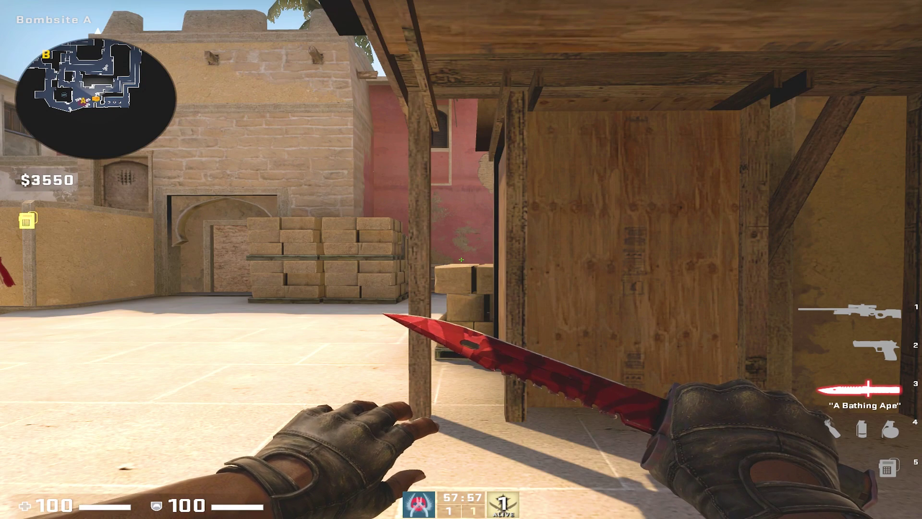
{"action": "key", "text": "Escape"}
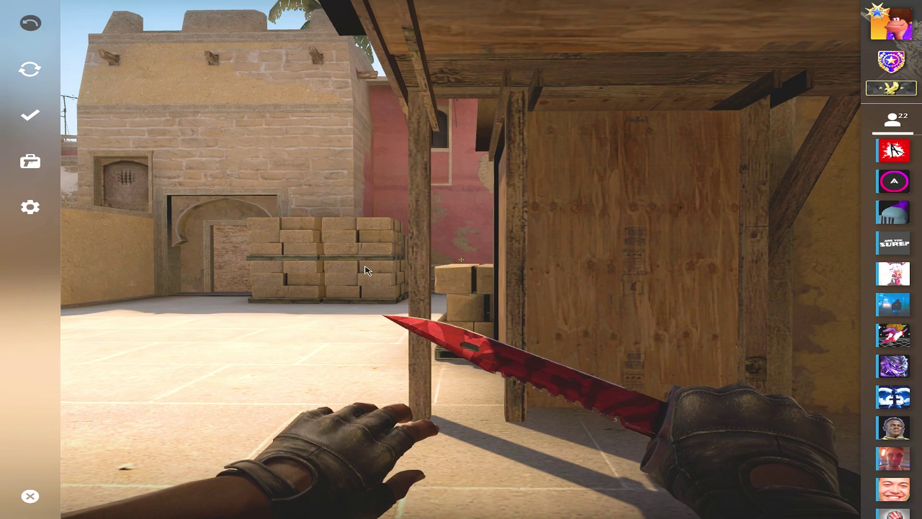
{"action": "left_click", "coordinate": [30, 206]}
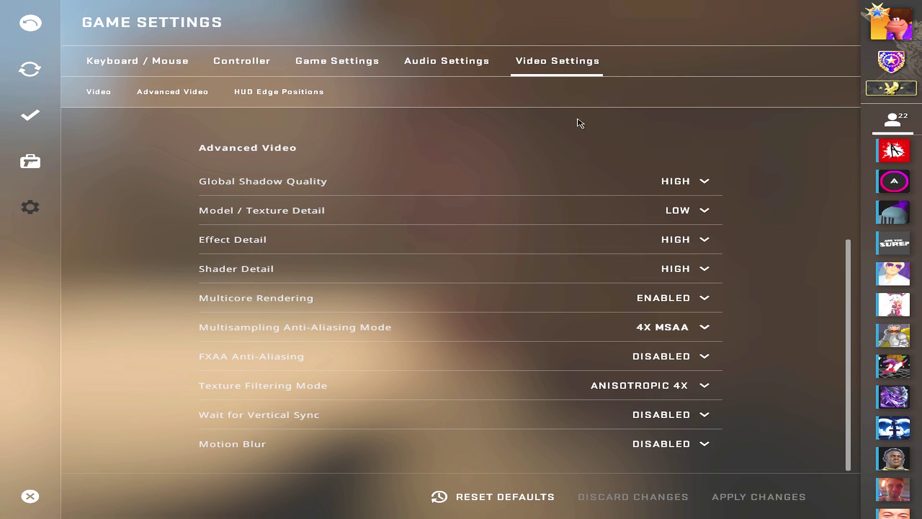
{"action": "left_click", "coordinate": [306, 72]}
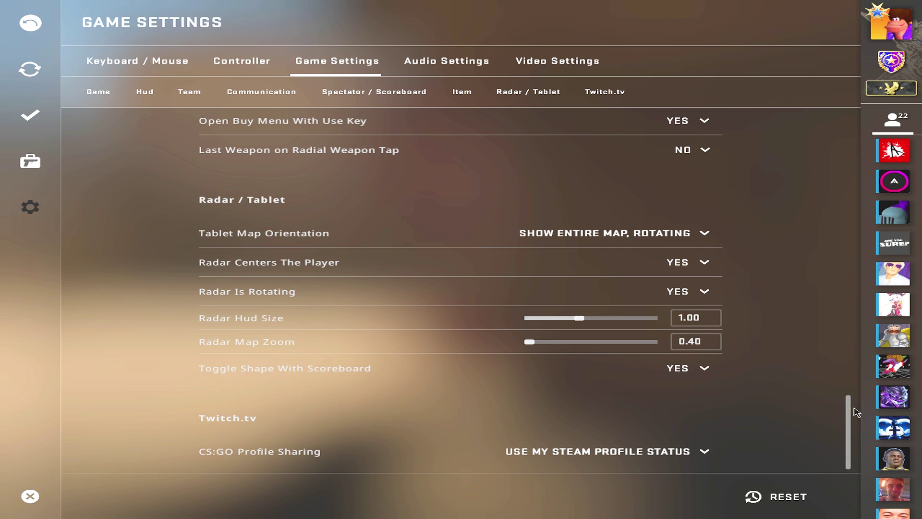
{"action": "scroll", "coordinate": [857, 412], "scroll_direction": "up", "scroll_amount": 1}
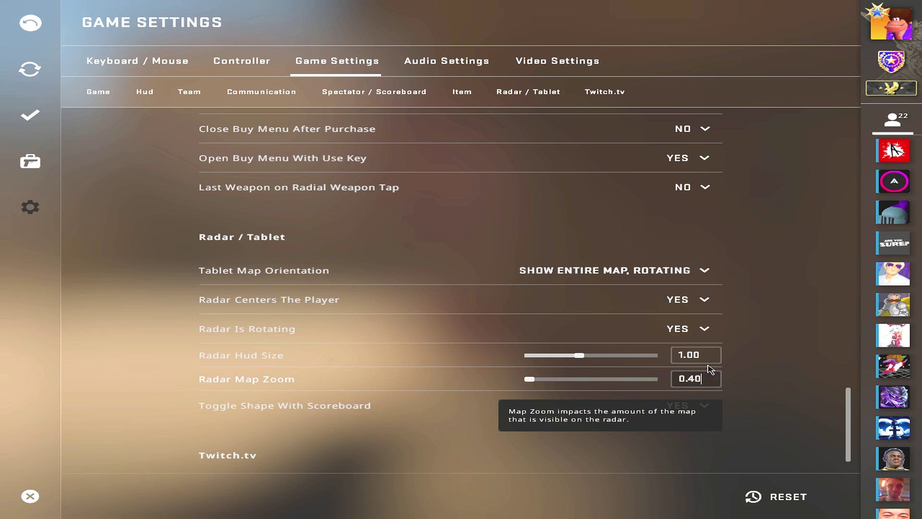
{"action": "key", "text": "Escape"}
{"action": "key", "text": "1"}
{"action": "key", "text": "3"}
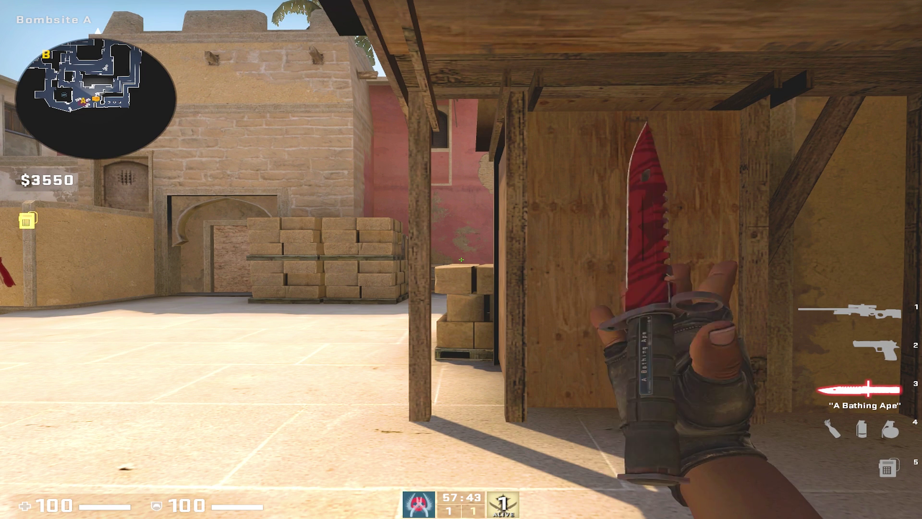
Raise the Radar Map Zoom in the game settings and return to the match to see the radar
{"action": "key", "text": "Escape"}
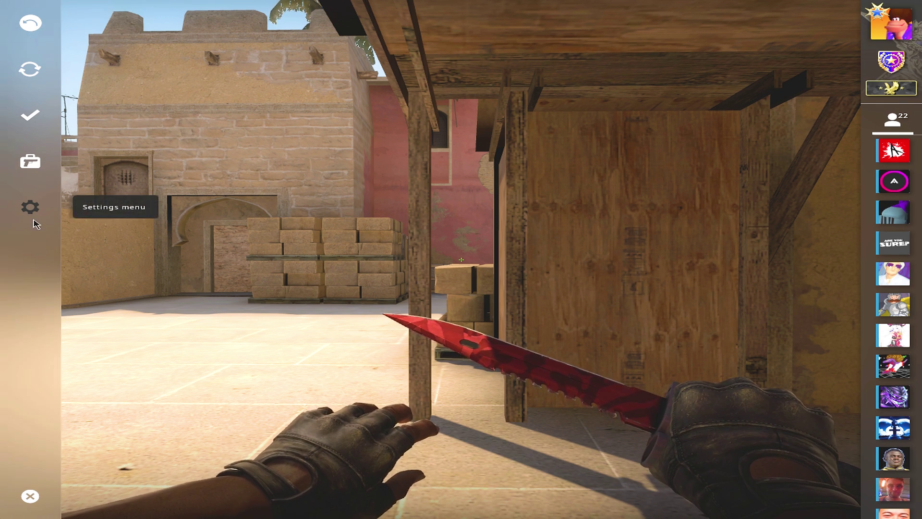
{"action": "left_click", "coordinate": [30, 206]}
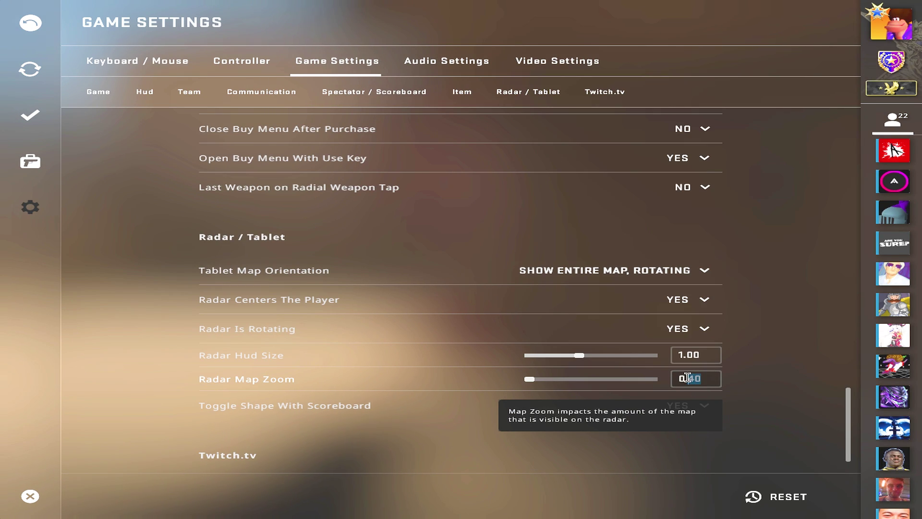
{"action": "left_click", "coordinate": [709, 378]}
{"action": "key", "text": "Escape"}
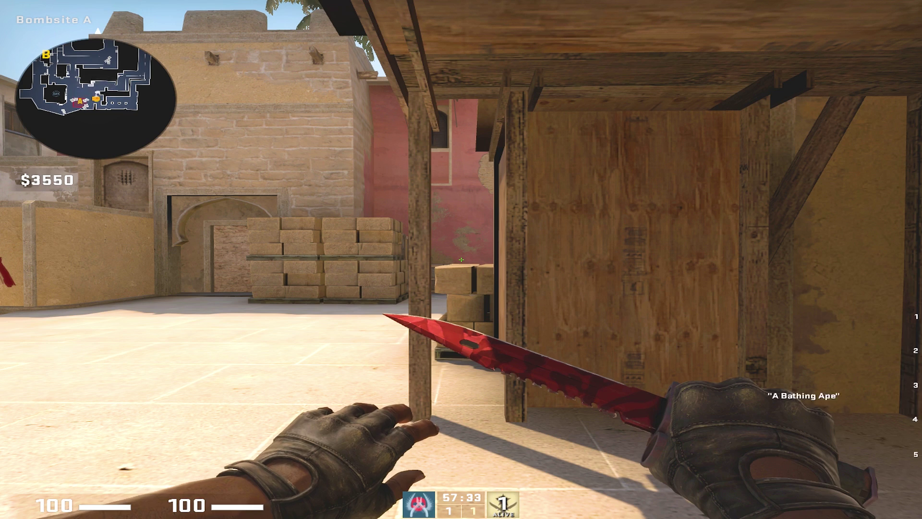
{"action": "key", "text": "3"}
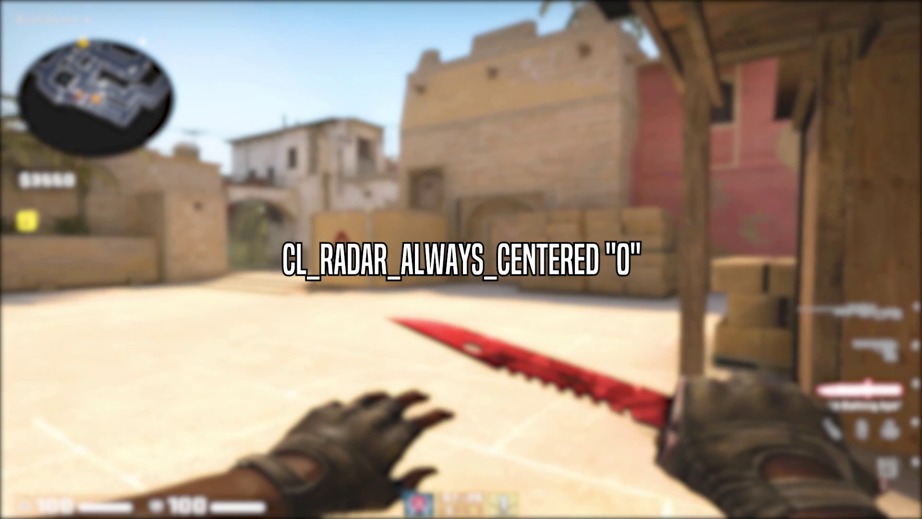
Cycle from the AWP back to the knife and enter cl_radar_scale 0.4 in the developer console
{"action": "key", "text": "1"}
{"action": "key", "text": "3"}
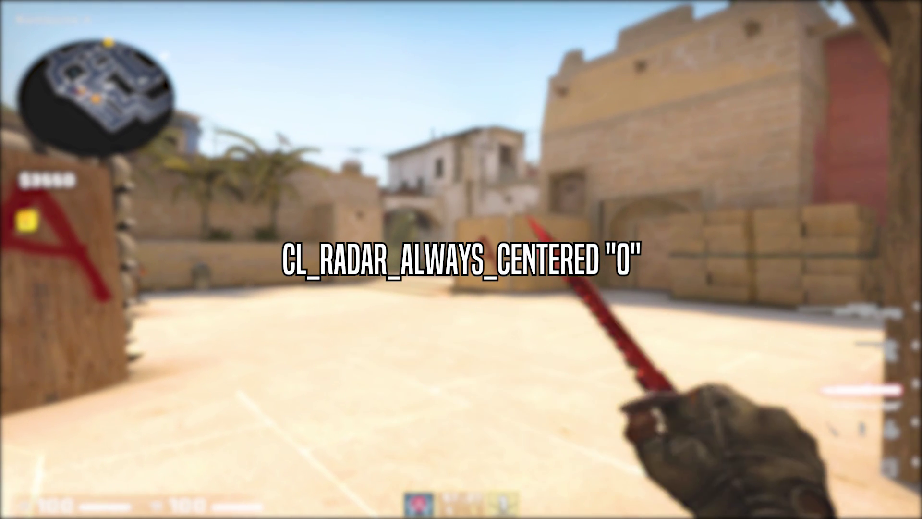
{"action": "key", "text": "grave"}
{"action": "type", "text": "cl_radar_scale 0.4"}
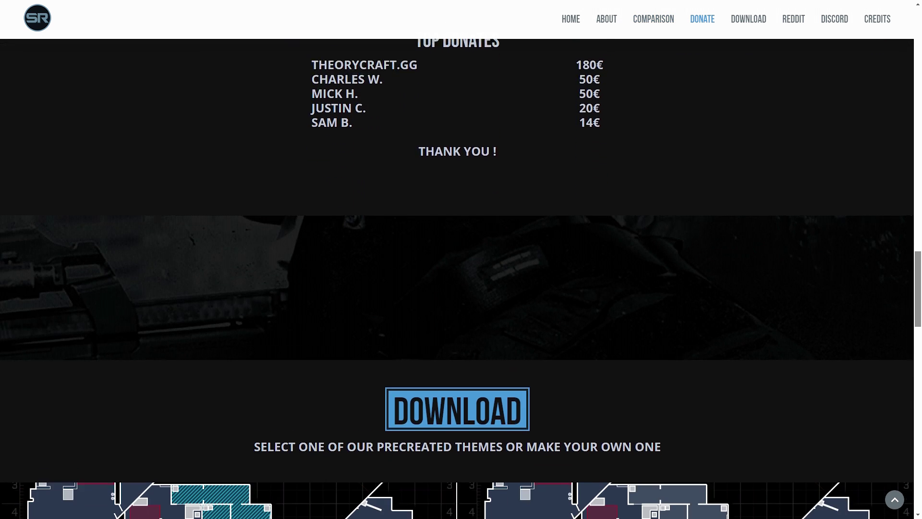
Preview the Patterns layer and the ingame and spectator callouts in the SimpleRadar customizer, returning to no patterns and no callouts
{"action": "scroll", "coordinate": [461, 279], "scroll_direction": "down", "scroll_amount": 7}
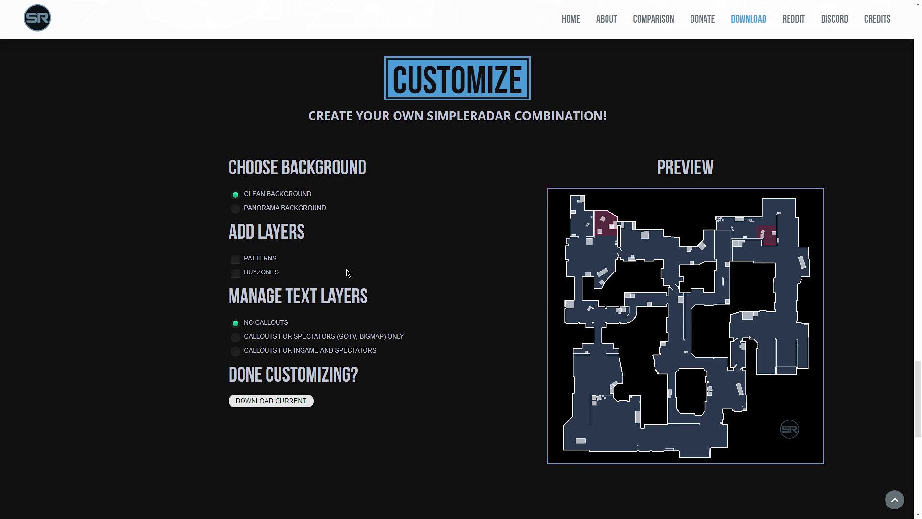
{"action": "left_click", "coordinate": [235, 260]}
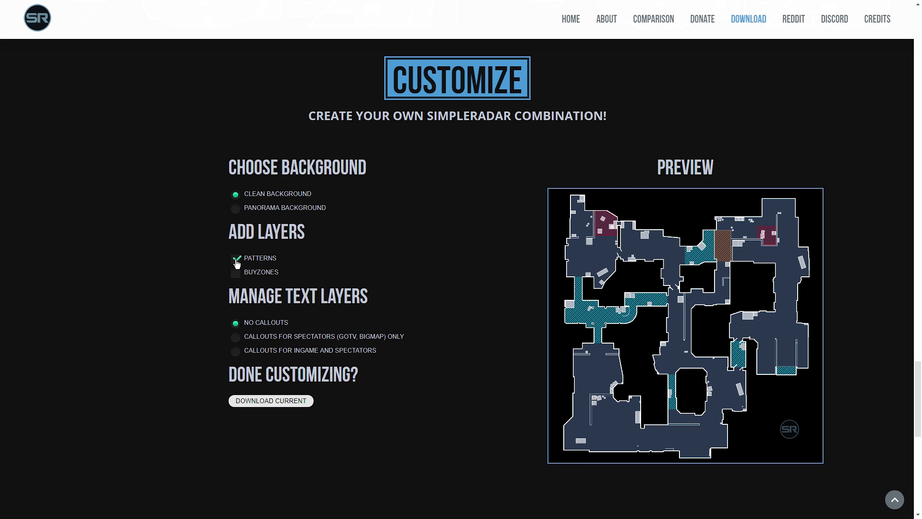
{"action": "left_click", "coordinate": [236, 261]}
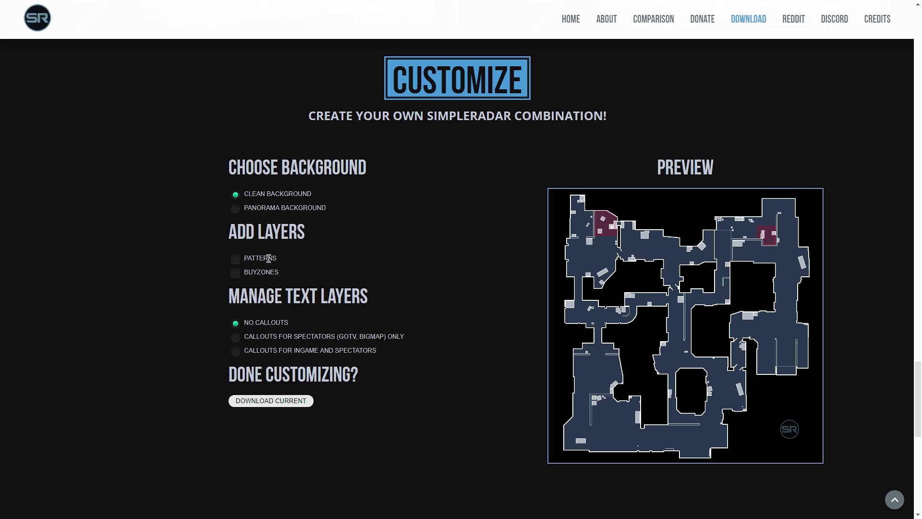
{"action": "left_click", "coordinate": [235, 352]}
{"action": "left_click", "coordinate": [236, 323]}
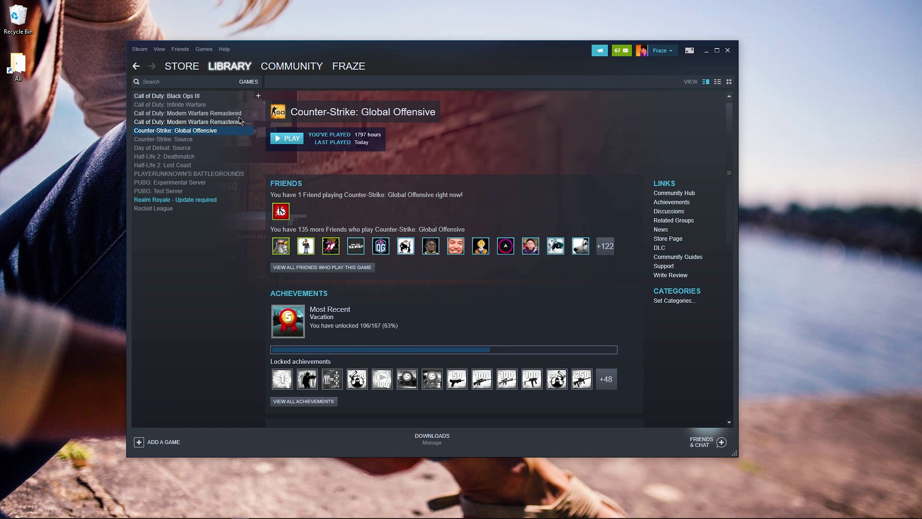
Switch to Steam and open the local files folder of Counter-Strike: Global Offensive from its properties
{"action": "right_click", "coordinate": [201, 131]}
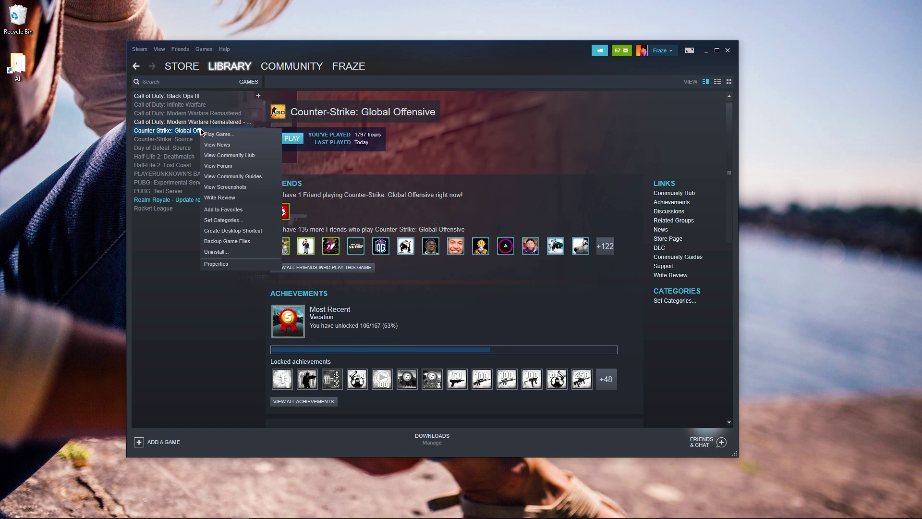
{"action": "left_click", "coordinate": [216, 264]}
{"action": "left_click", "coordinate": [439, 128]}
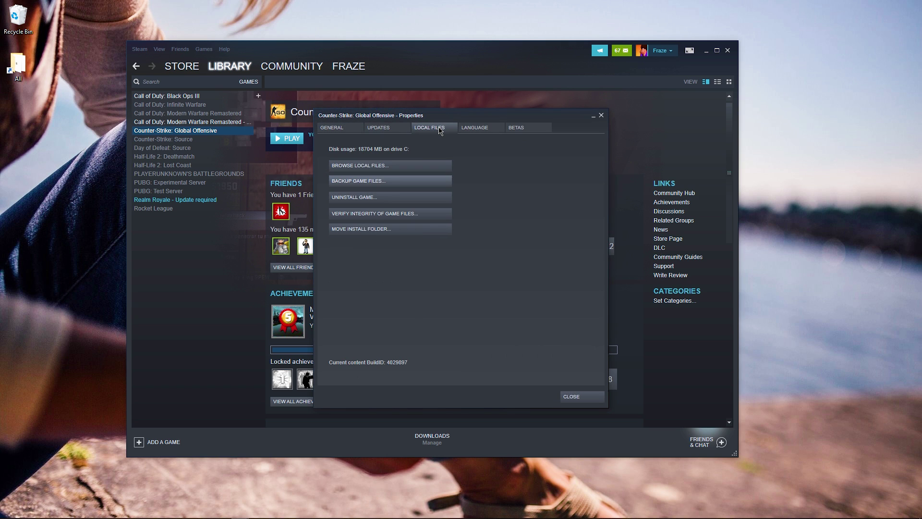
{"action": "left_click", "coordinate": [389, 167]}
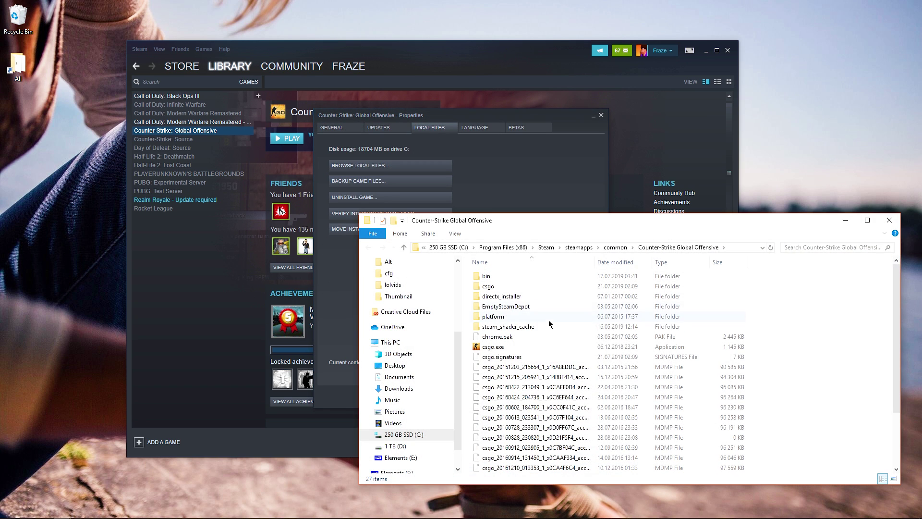
Open the csgo > resource > overviews folder and reposition and resize its window over the Steam library
{"action": "double_click", "coordinate": [488, 286]}
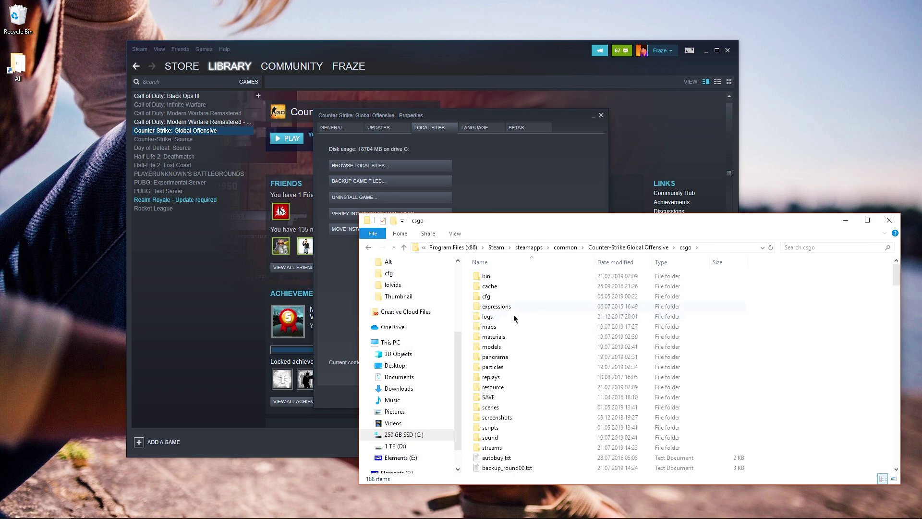
{"action": "double_click", "coordinate": [503, 387]}
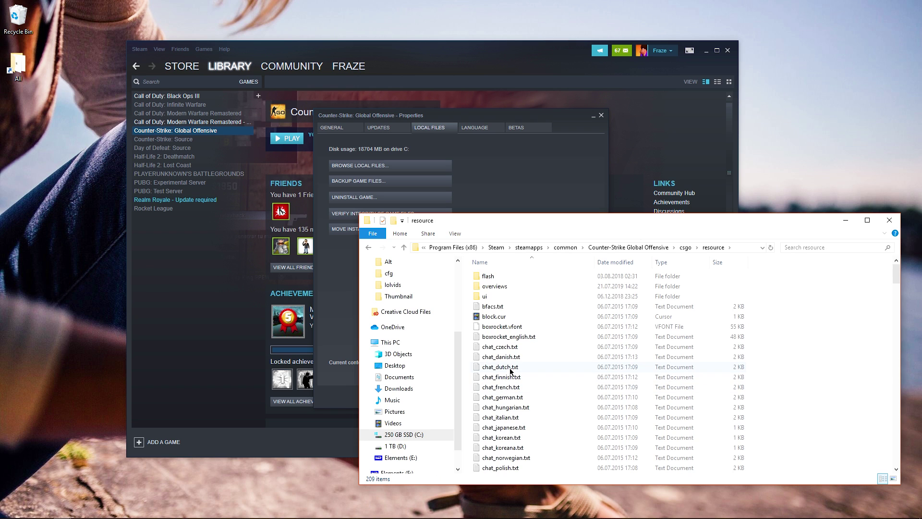
{"action": "double_click", "coordinate": [502, 287]}
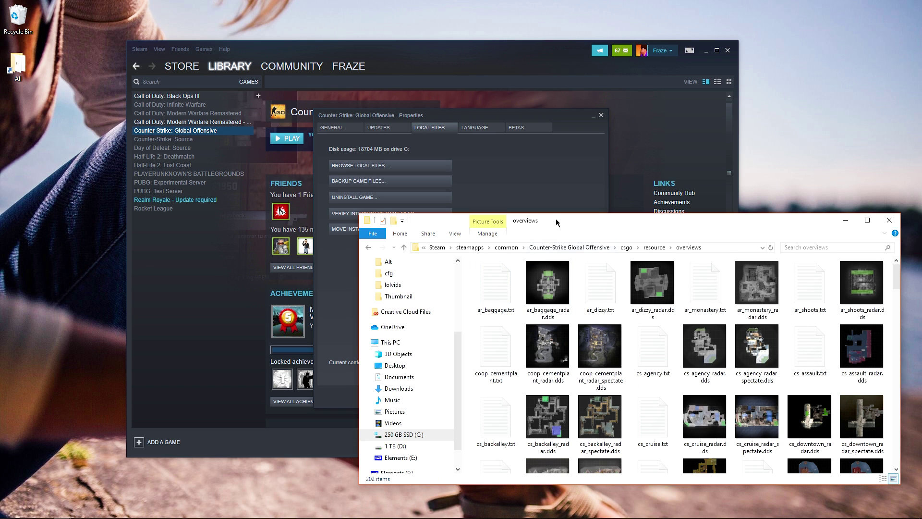
{"action": "left_click_drag", "start_coordinate": [556, 219], "coordinate": [402, 92]}
{"action": "left_click_drag", "start_coordinate": [748, 356], "coordinate": [758, 398]}
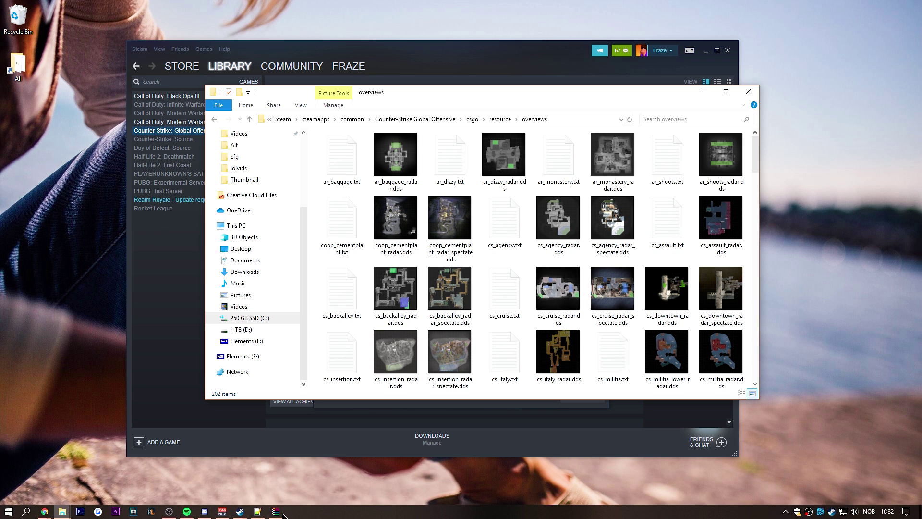
In the CleanPat0Buy0Spec0.zip archive, select de_cache_radar.dds through de_train_radar_spectate.dds and arrange the window so the overviews folder stays reachable
{"action": "left_click", "coordinate": [275, 515]}
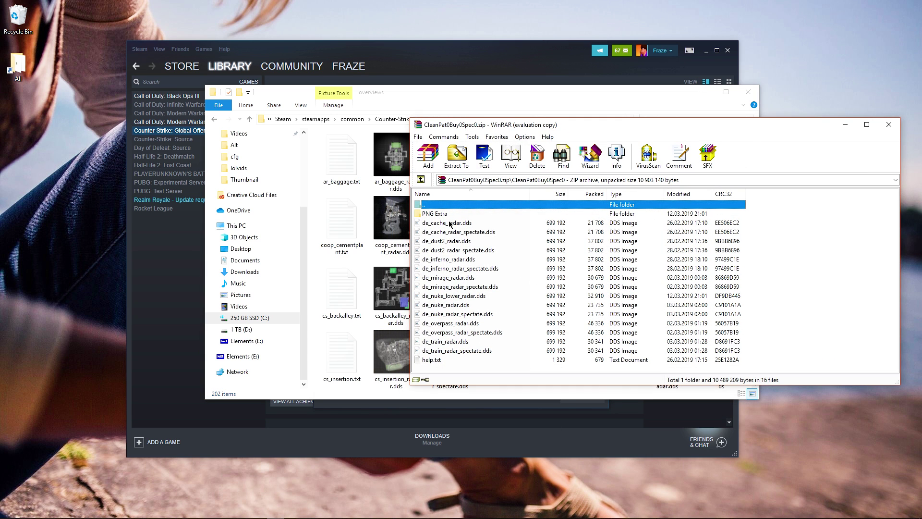
{"action": "left_click", "coordinate": [450, 224]}
{"action": "left_click", "coordinate": [459, 350], "text": "shift"}
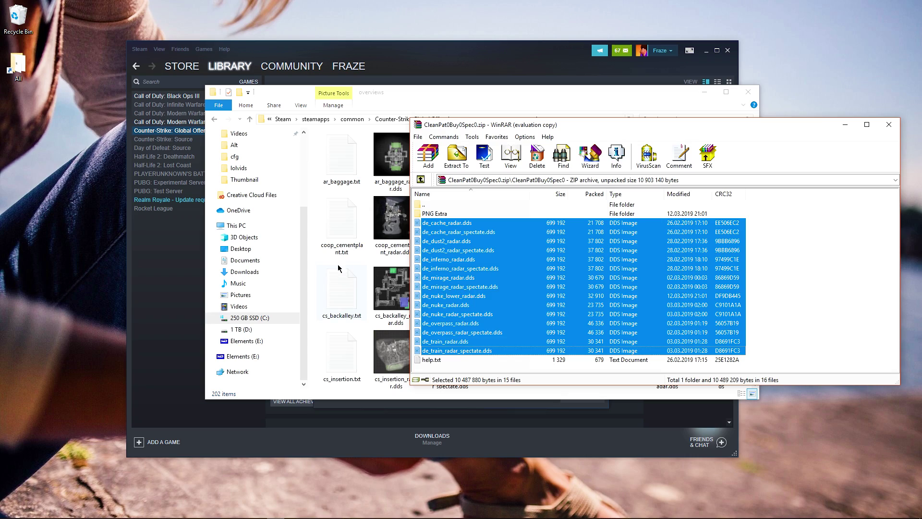
{"action": "left_click_drag", "start_coordinate": [490, 121], "coordinate": [499, 185]}
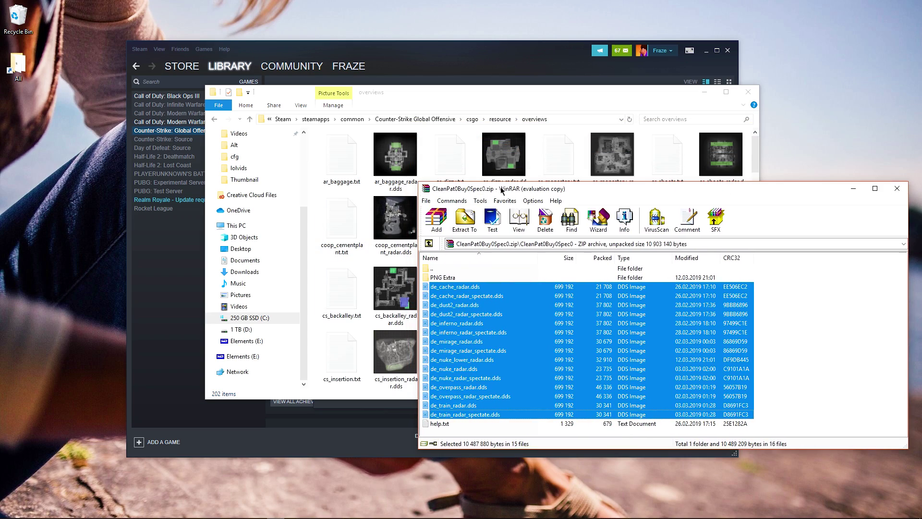
{"action": "left_click", "coordinate": [526, 111]}
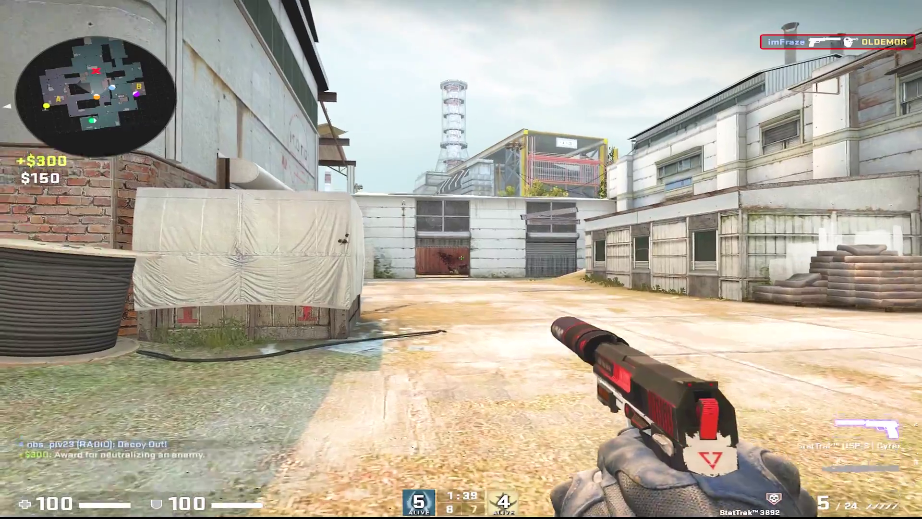
In the Cache match, reload the USP-S and strafe in and out beside the tarp-covered crate
{"action": "key", "text": "r"}
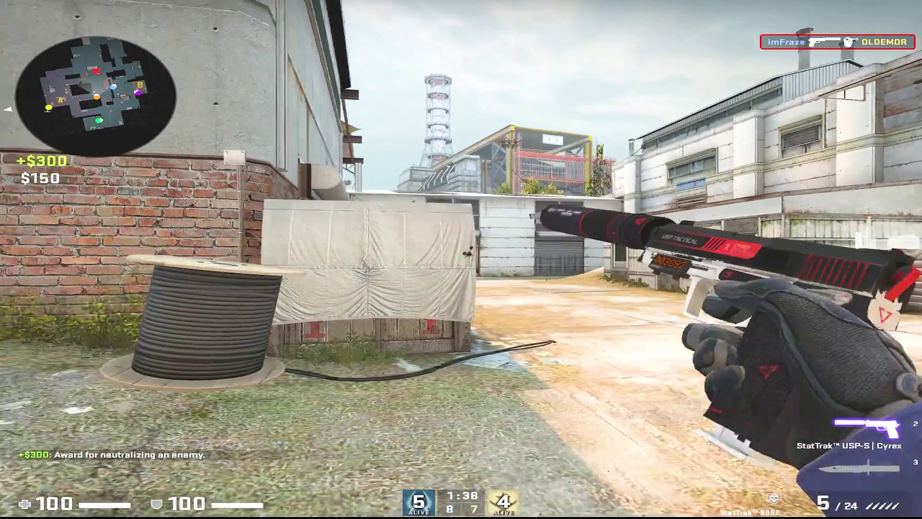
{"action": "key", "text": "d"}
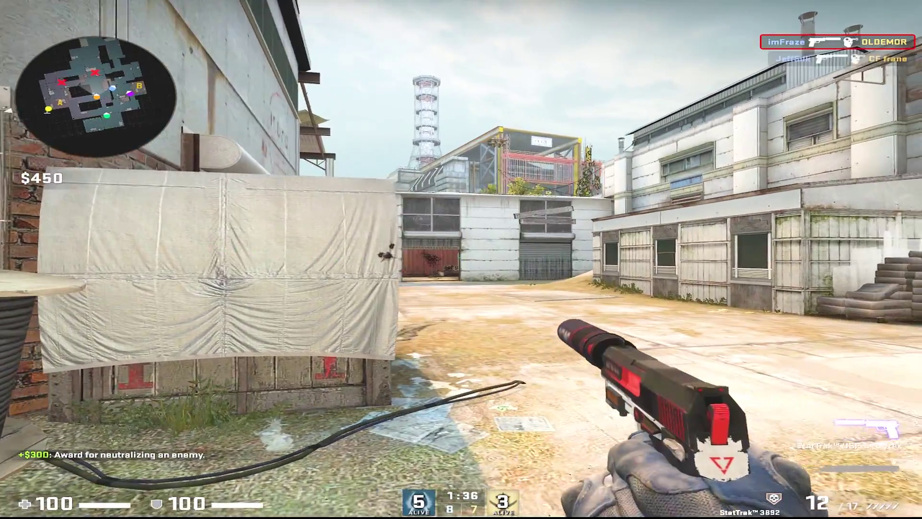
{"action": "key", "text": "a"}
{"action": "key", "text": "d"}
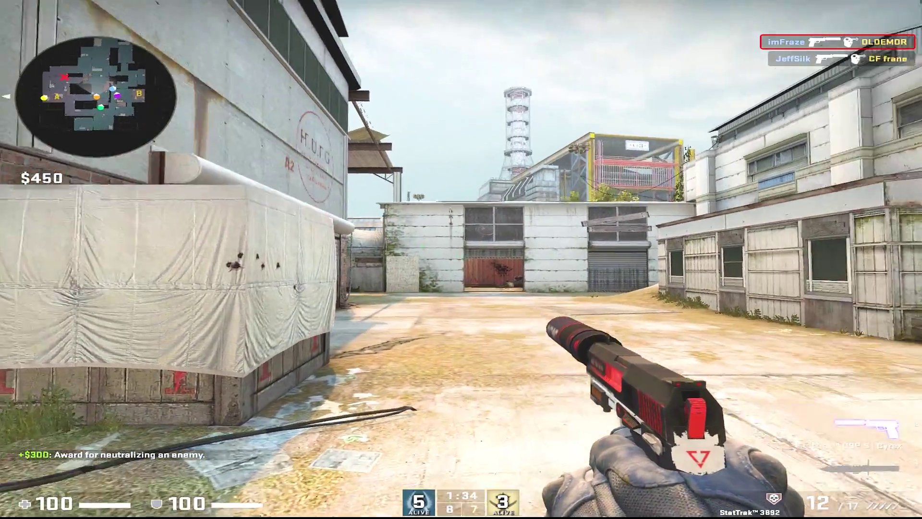
{"action": "key", "text": "a"}
{"action": "key", "text": "w"}
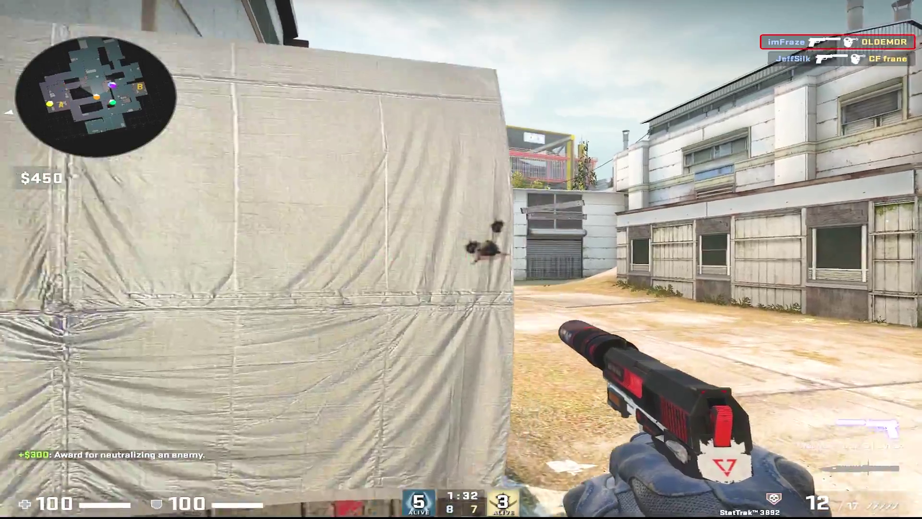
Peek around the tarp-covered crate and shoot an opponent near the red doorway with the USP-S
{"action": "key", "text": "d"}
{"action": "left_click", "coordinate": [461, 257]}
{"action": "key", "text": "a"}
{"action": "key", "text": "d"}
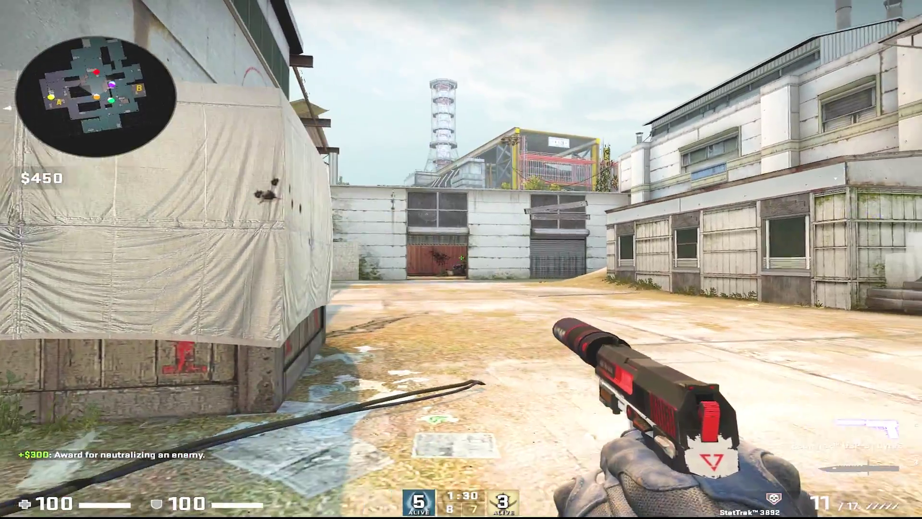
{"action": "left_click", "coordinate": [461, 258]}
{"action": "left_click", "coordinate": [461, 258]}
Advance across the yard and through the open shutter door into the warehouse with the USP-S drawn
{"action": "key", "text": "w"}
{"action": "key", "text": "w"}
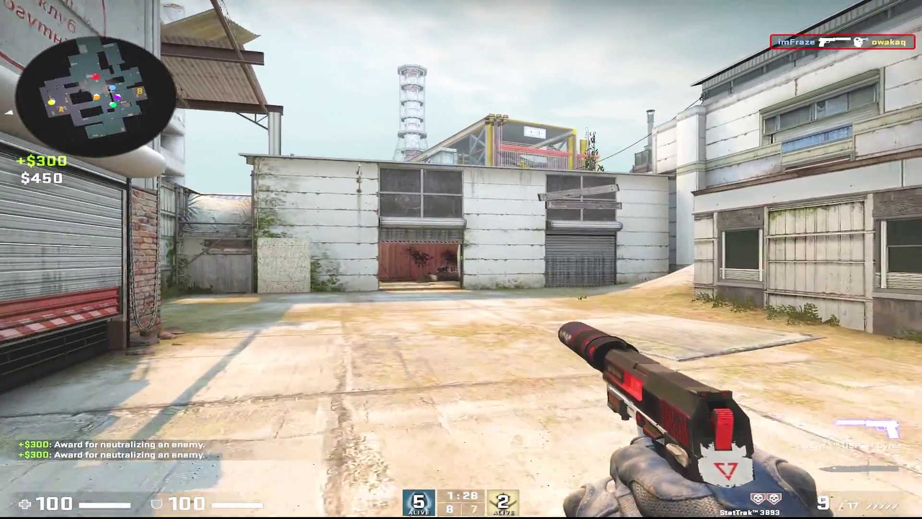
{"action": "key", "text": "a"}
{"action": "key", "text": "w"}
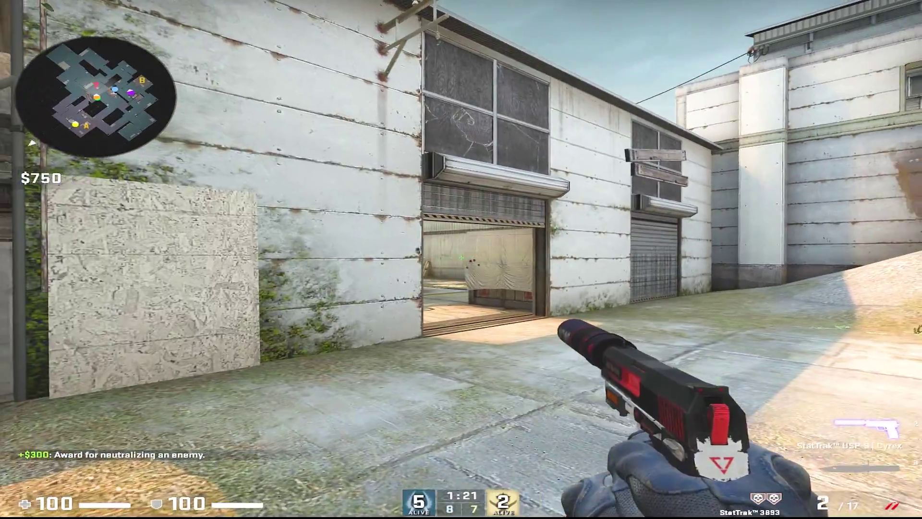
{"action": "key", "text": "w"}
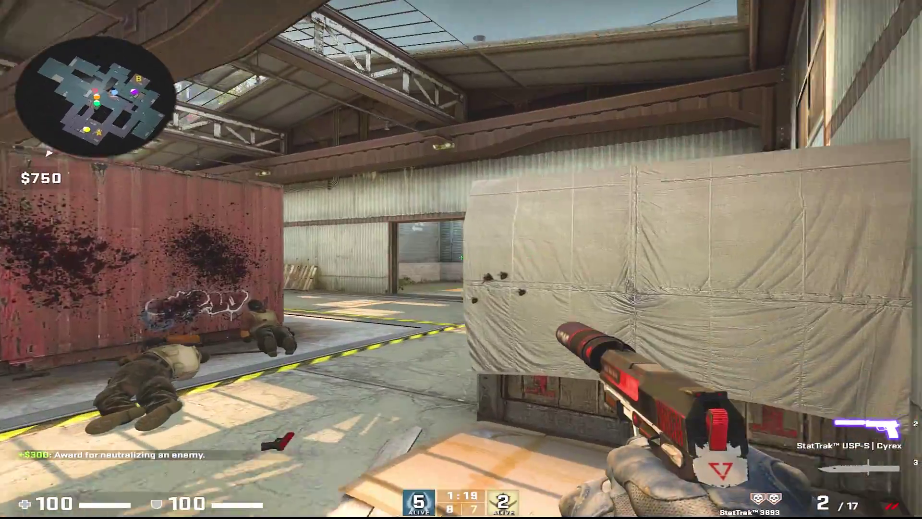
{"action": "left_click", "coordinate": [461, 259]}
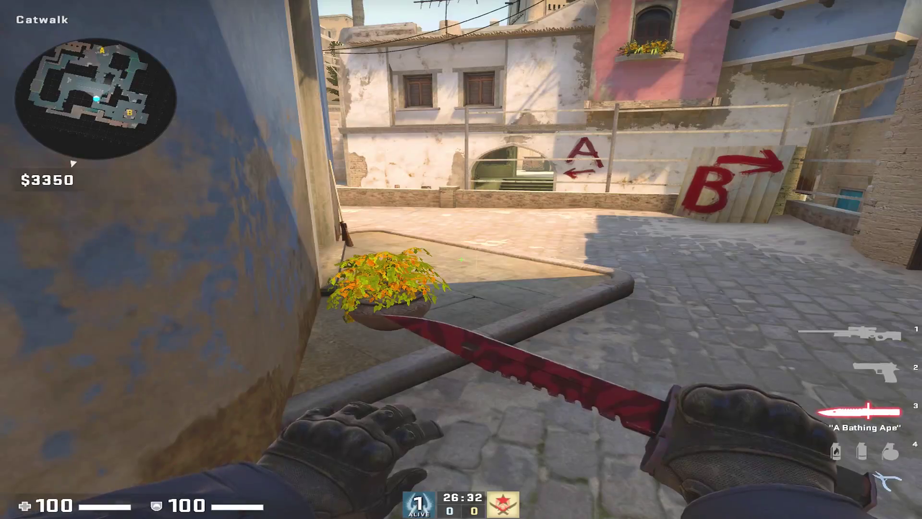
From Mirage's Catwalk, throw an incendiary grenade past the blue building's corner, view the flames through the AWP scope, and switch to the knife
{"action": "key", "text": "4"}
{"action": "key", "text": "w"}
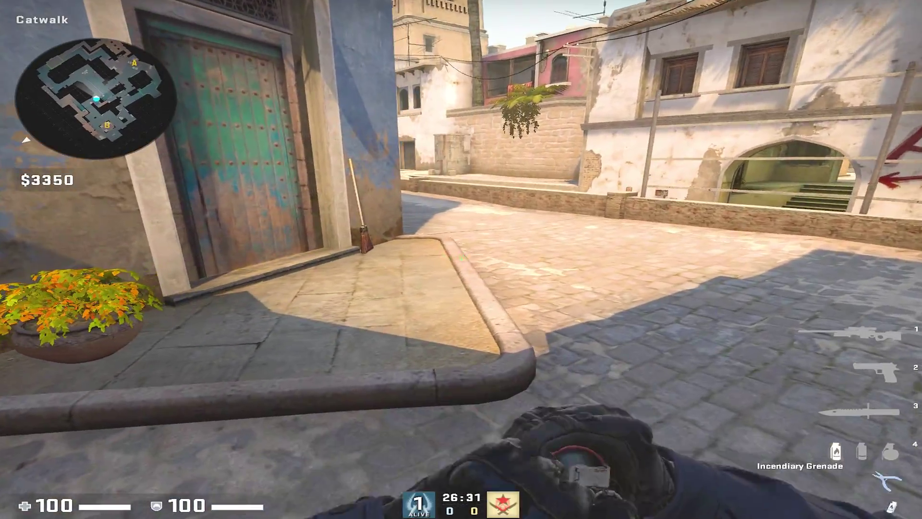
{"action": "left_click", "coordinate": [461, 259]}
{"action": "key", "text": "d"}
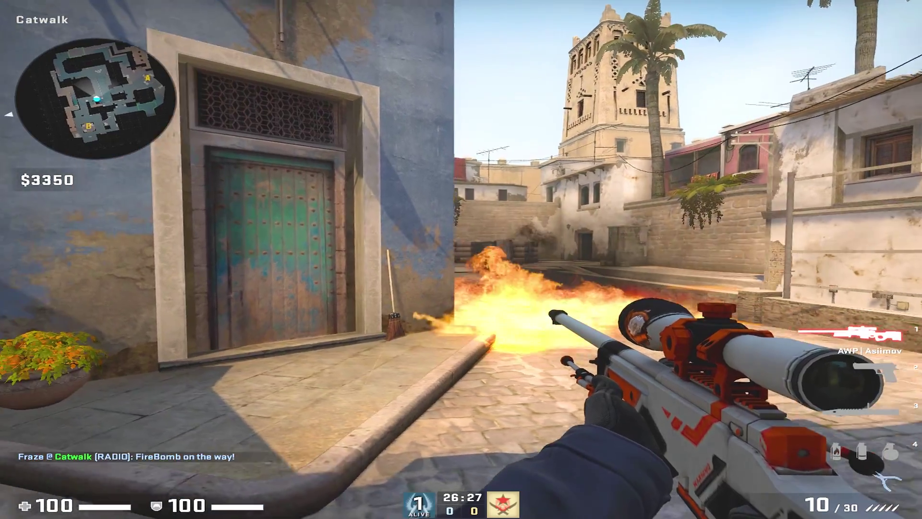
{"action": "right_click", "coordinate": [461, 259]}
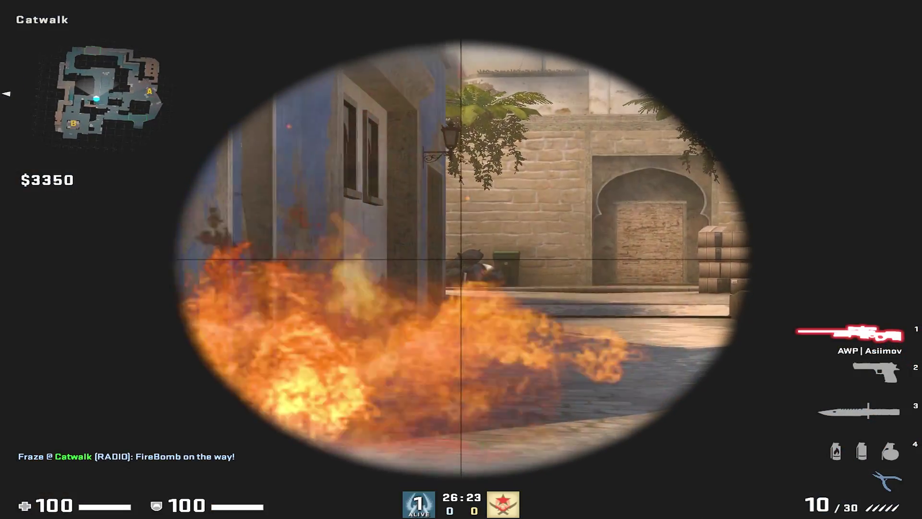
{"action": "key", "text": "3"}
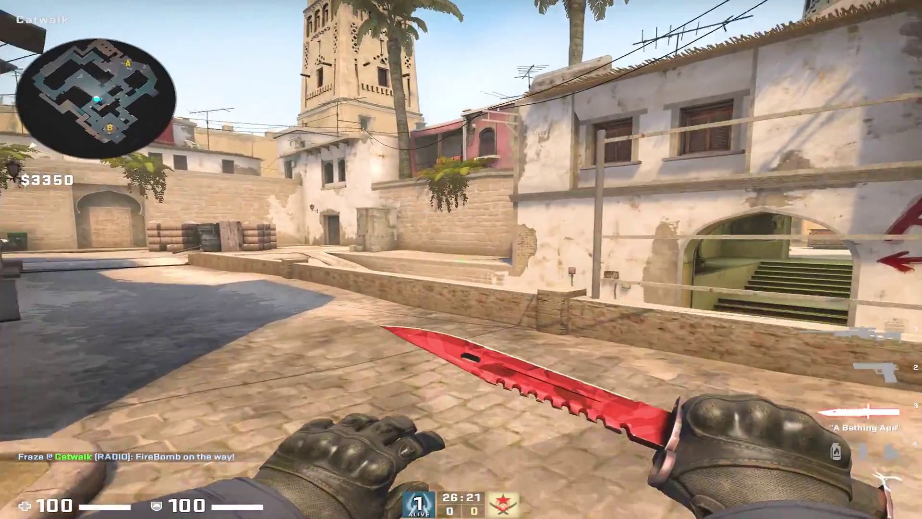
Move to Bombsite A, throw an incendiary grenade into the palace archway, and scope in on the flames with the AWP
{"action": "key", "text": "w"}
{"action": "key", "text": "4"}
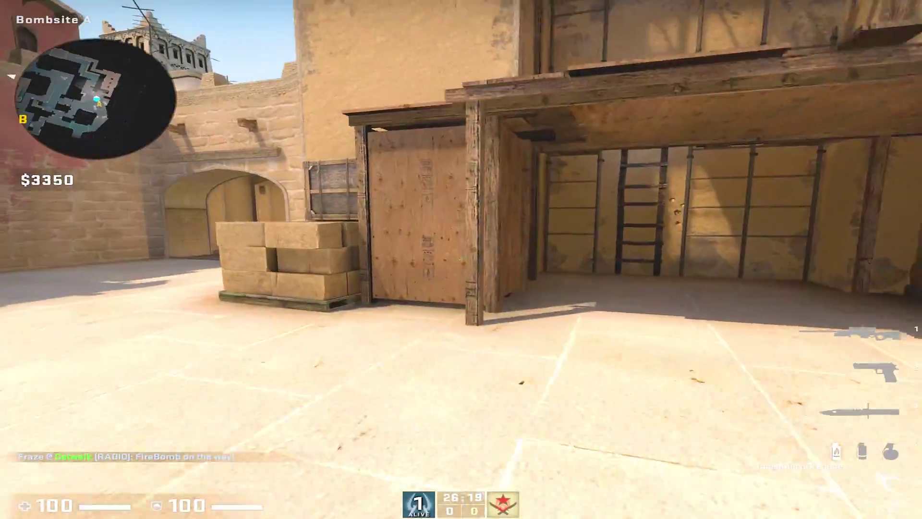
{"action": "key", "text": "w"}
{"action": "left_click", "coordinate": [461, 259]}
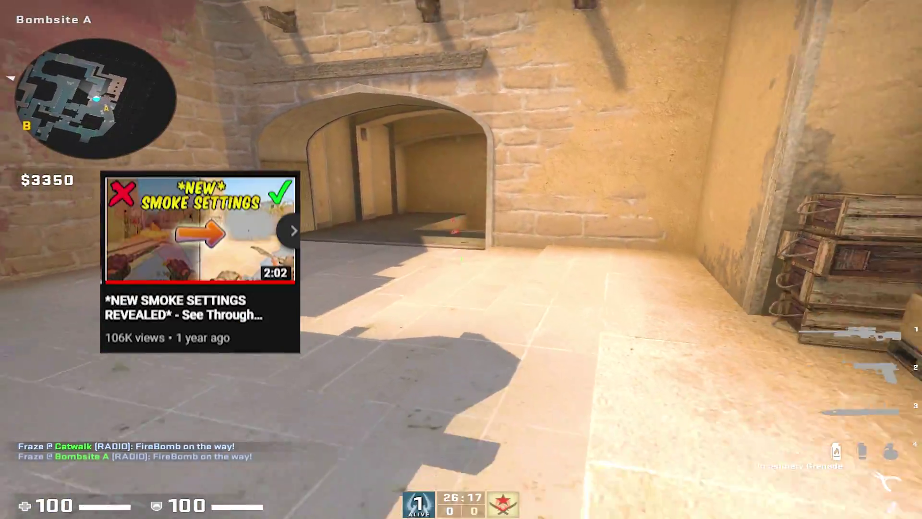
{"action": "key", "text": "s"}
{"action": "key", "text": "a"}
{"action": "right_click", "coordinate": [461, 260]}
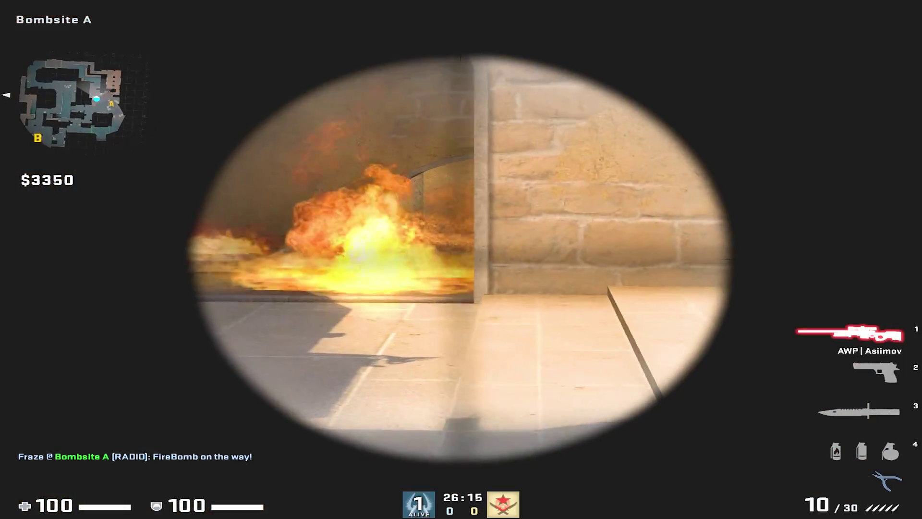
Leave the scope and strafe close to the burning palace archway with the AWP drawn
{"action": "right_click", "coordinate": [461, 259]}
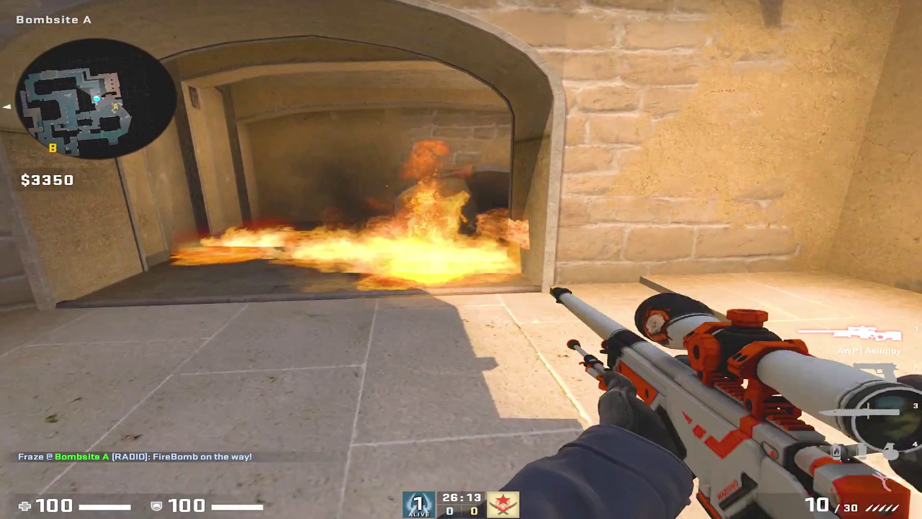
{"action": "key", "text": "w"}
{"action": "key", "text": "a"}
{"action": "key", "text": "d"}
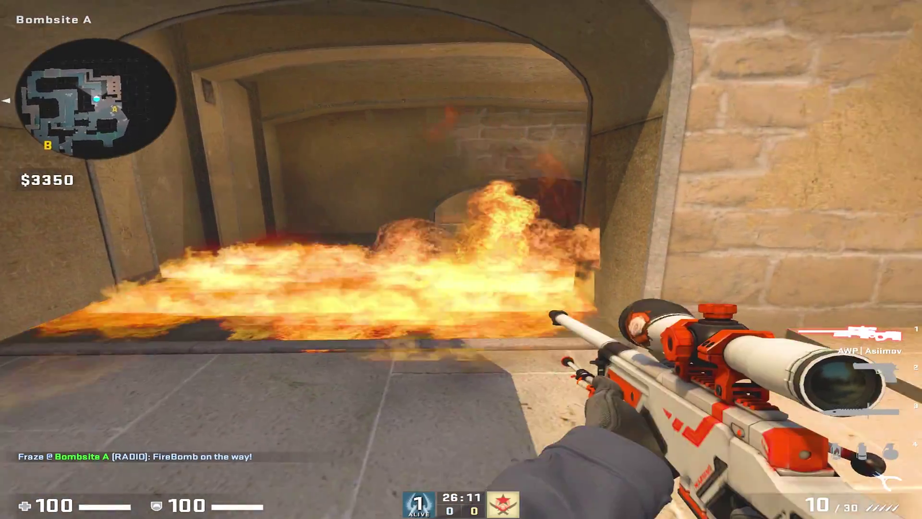
{"action": "key", "text": "d"}
Throw another incendiary grenade at the crates on Bombsite A and scope in on the fire with the AWP from Palace Tunnel
{"action": "key", "text": "4"}
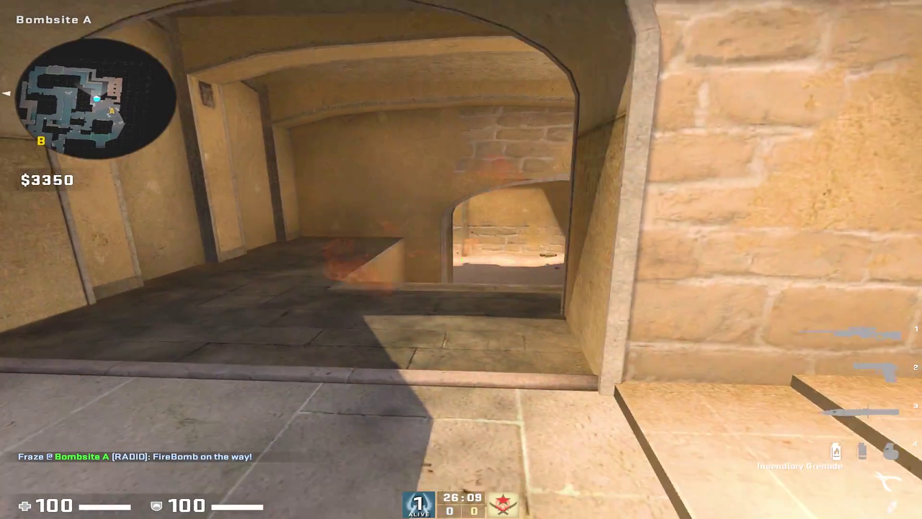
{"action": "key", "text": "1"}
{"action": "key", "text": "s"}
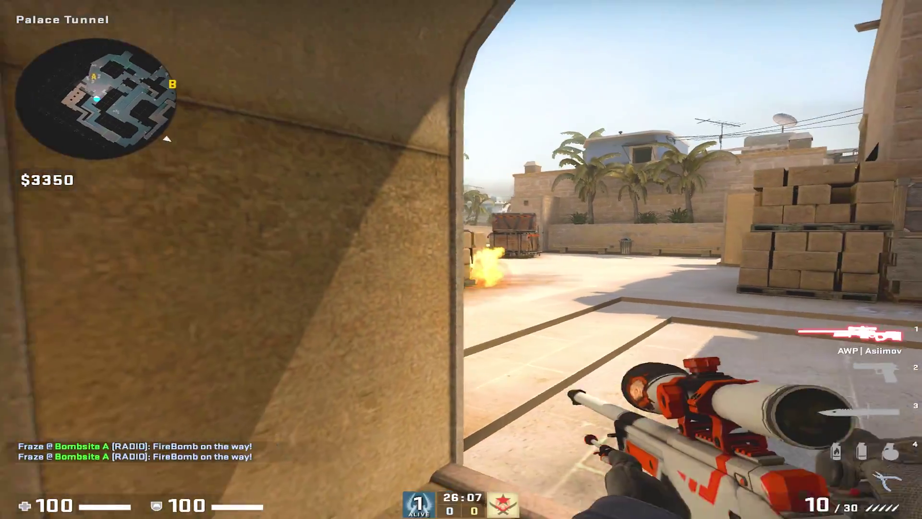
{"action": "key", "text": "a"}
{"action": "key", "text": "d"}
{"action": "right_click", "coordinate": [461, 259]}
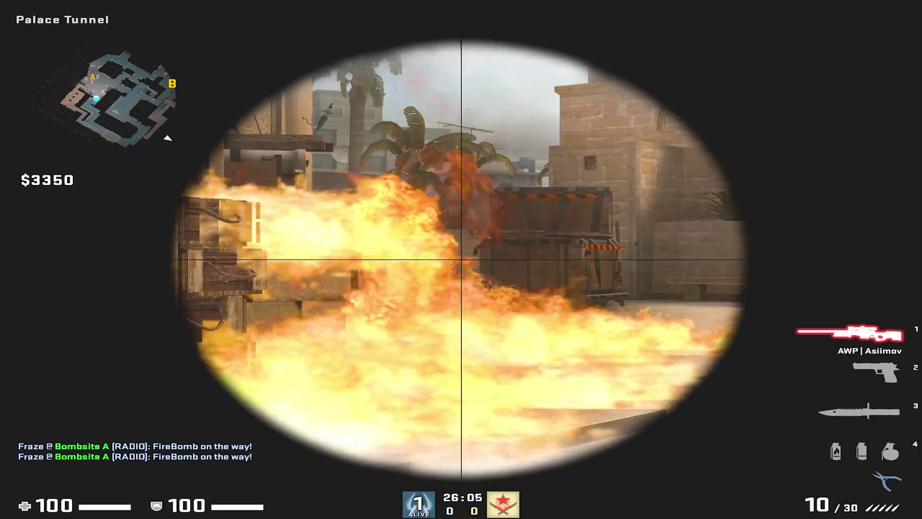
{"action": "key", "text": "2"}
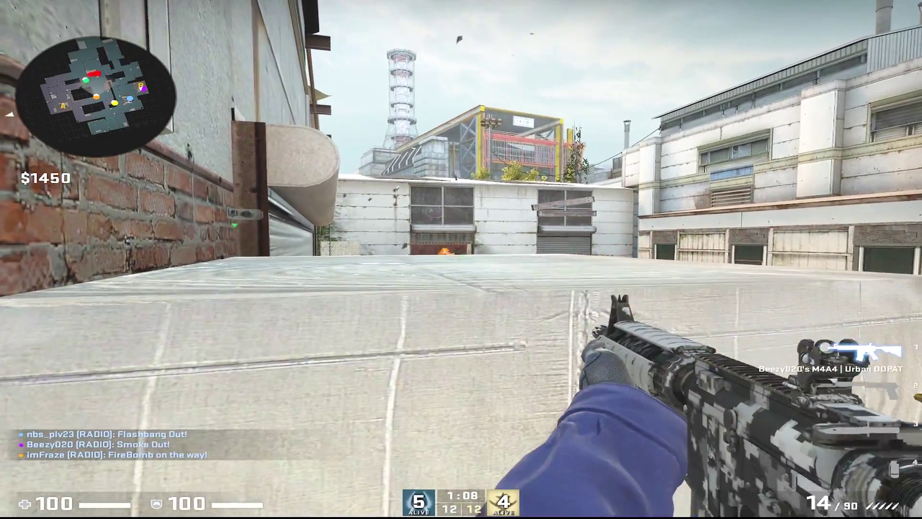
In the Cache match, fire the M4A4 across the yard at the burning red doorway and move forward
{"action": "key", "text": "1"}
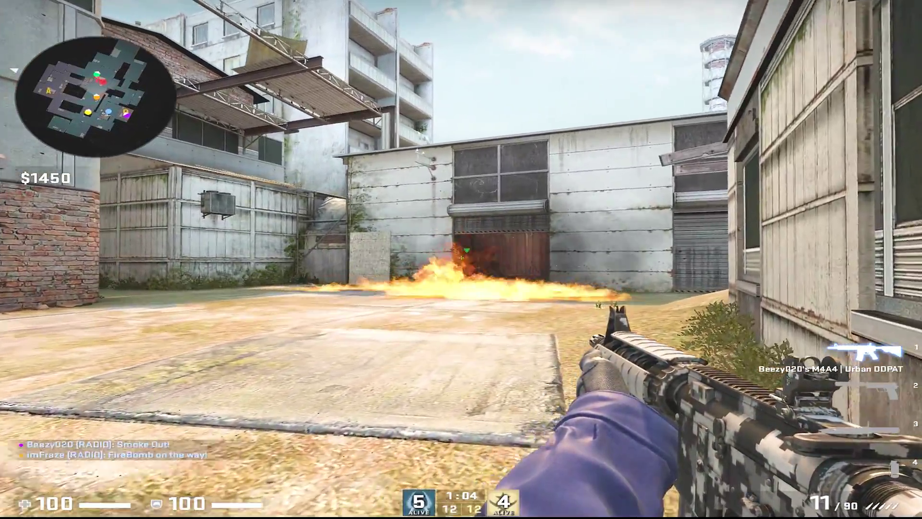
{"action": "left_click", "coordinate": [461, 258]}
{"action": "left_click", "coordinate": [461, 258]}
{"action": "left_click", "coordinate": [461, 258]}
{"action": "key", "text": "w"}
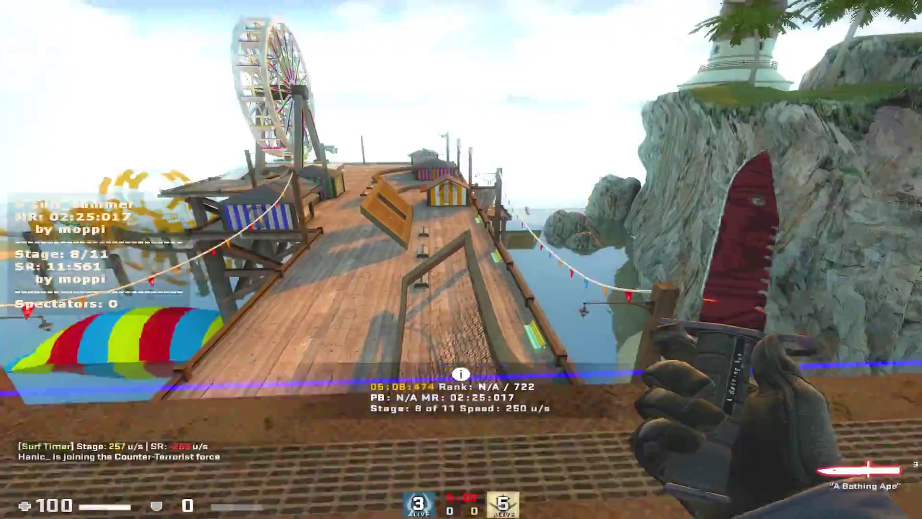
On stage 8 of surf_summer, leave the start platform and surf along the pier toward the tilted wooden ramp
{"action": "key", "text": "d"}
{"action": "key", "text": "a"}
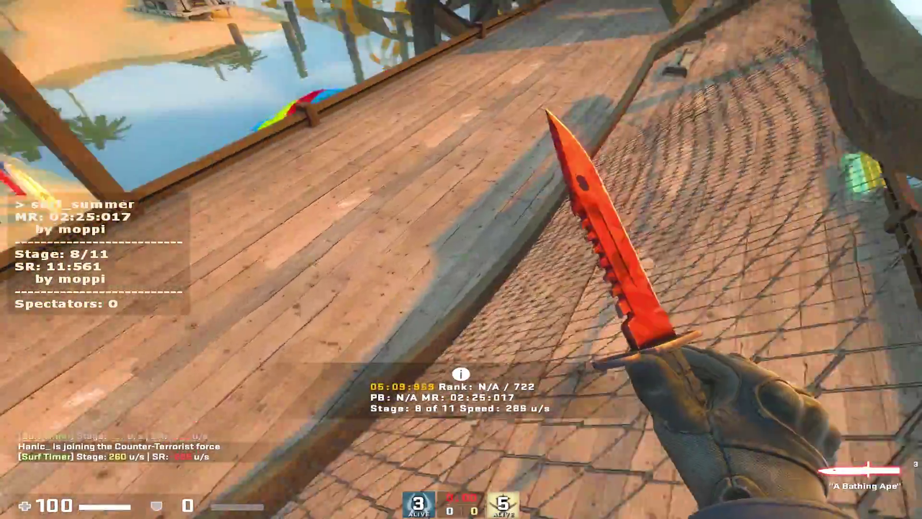
{"action": "key", "text": "a"}
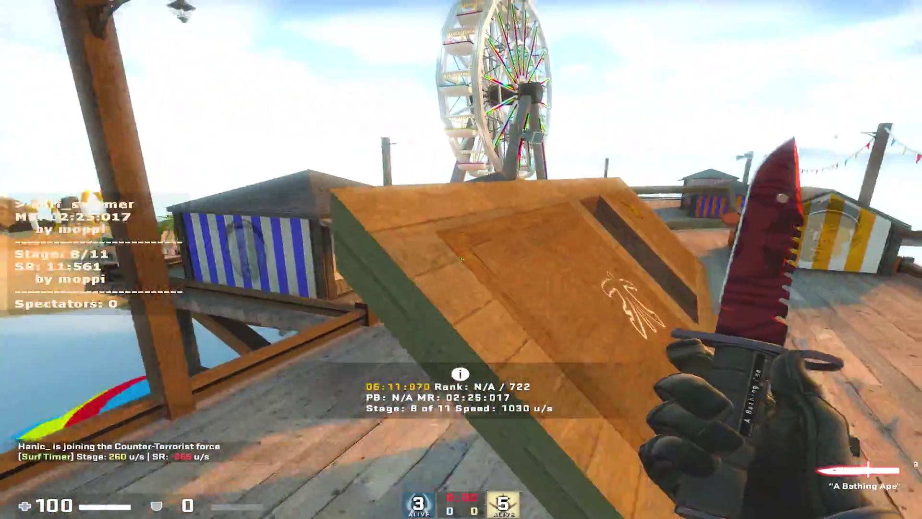